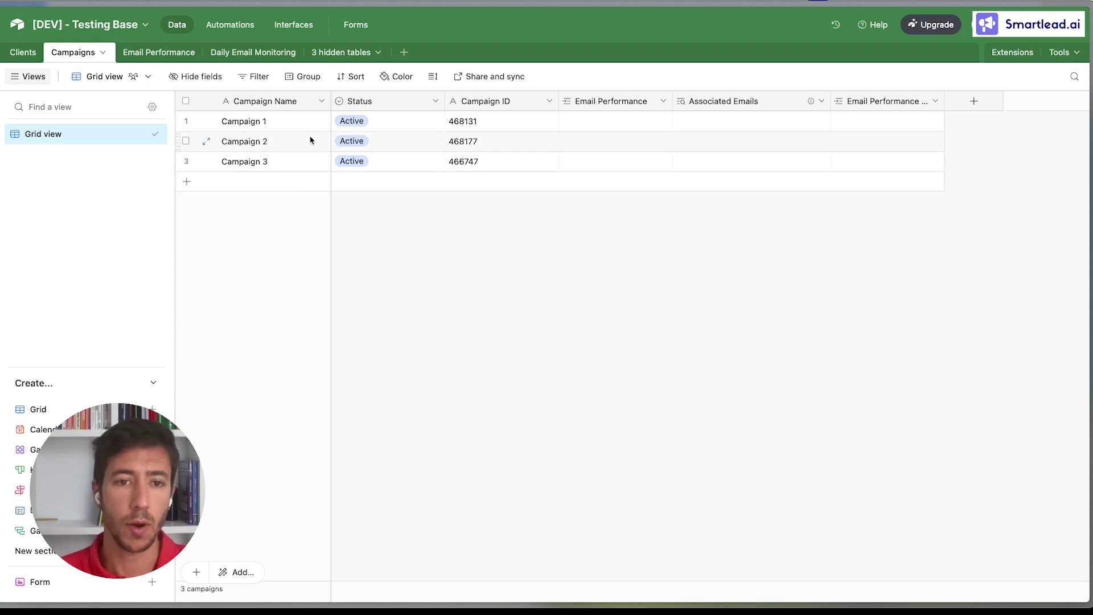
Review the campaign names and campaign IDs of the three records in the Campaigns table
drag(294, 122, 296, 161)
drag(501, 119, 495, 161)
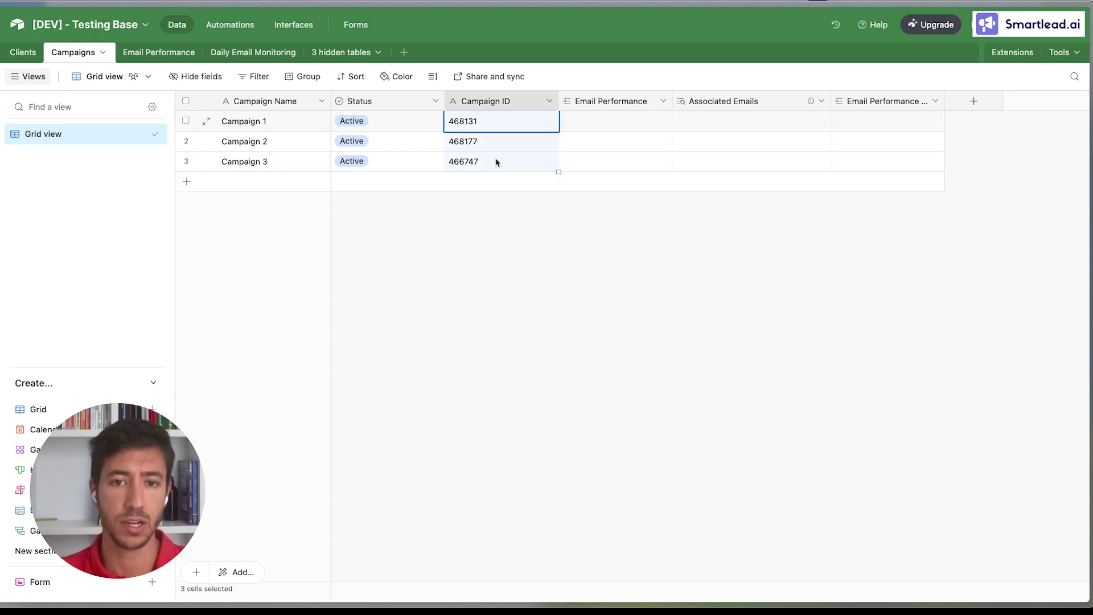
click(507, 121)
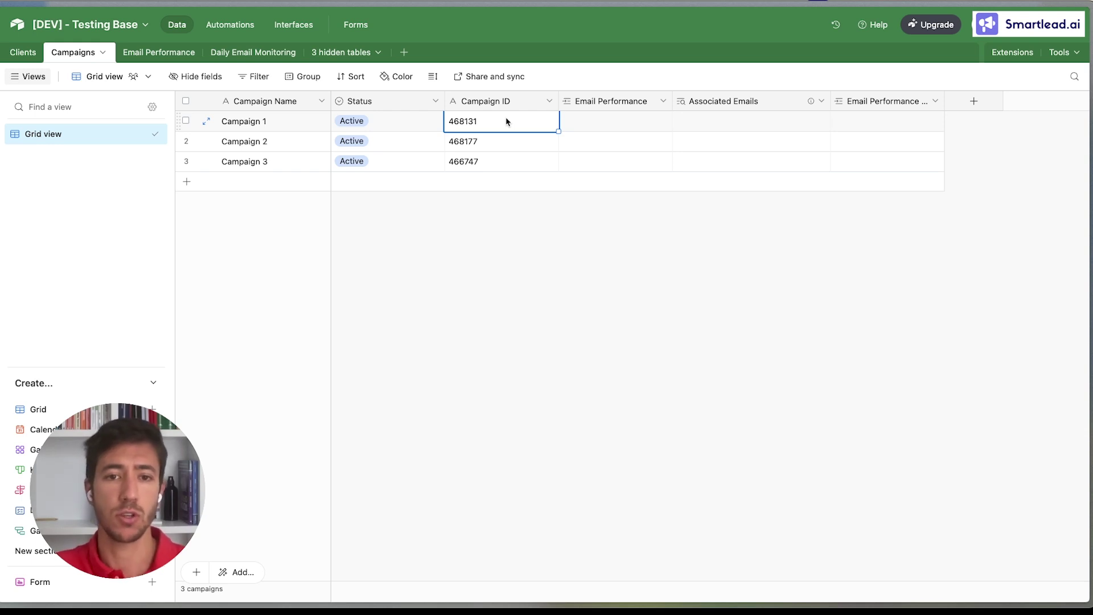
Open the Email Performance table and look through its ID, count and rate fields
click(129, 58)
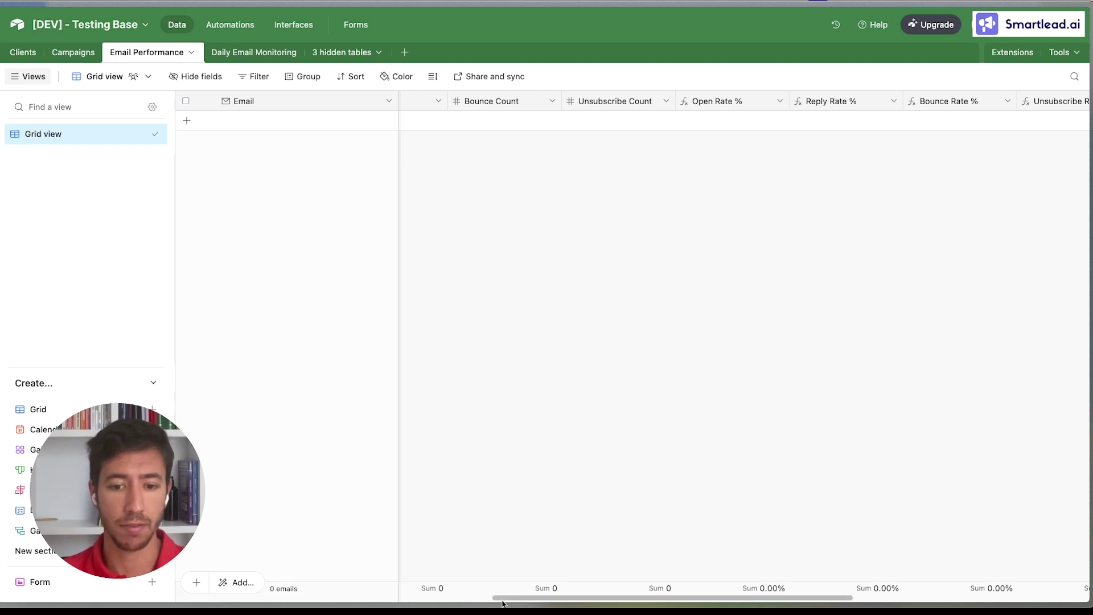
drag(503, 603, 185, 604)
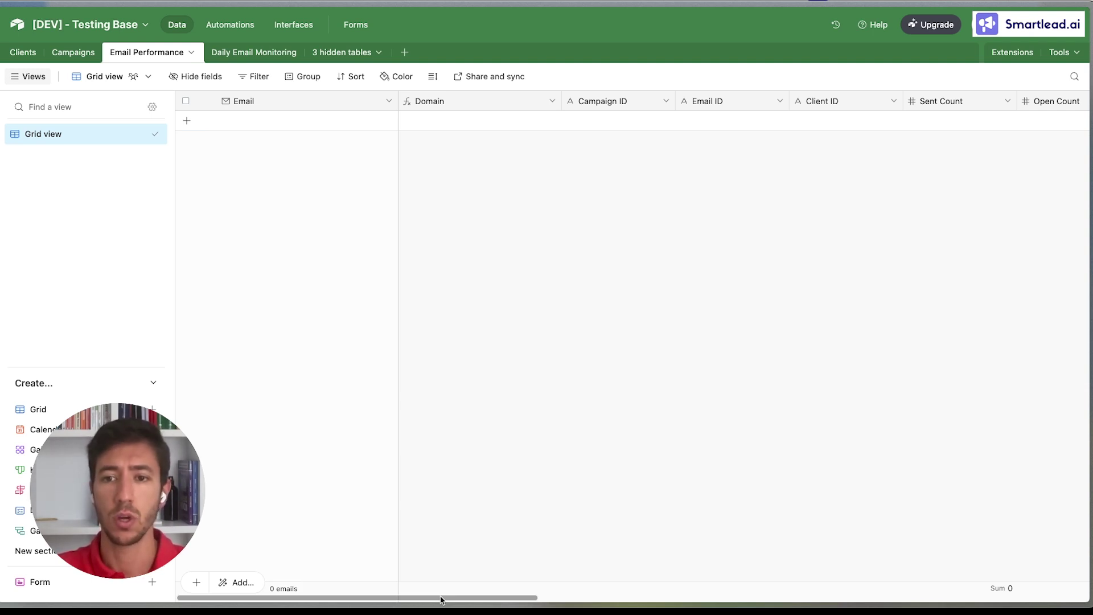
drag(443, 598, 640, 591)
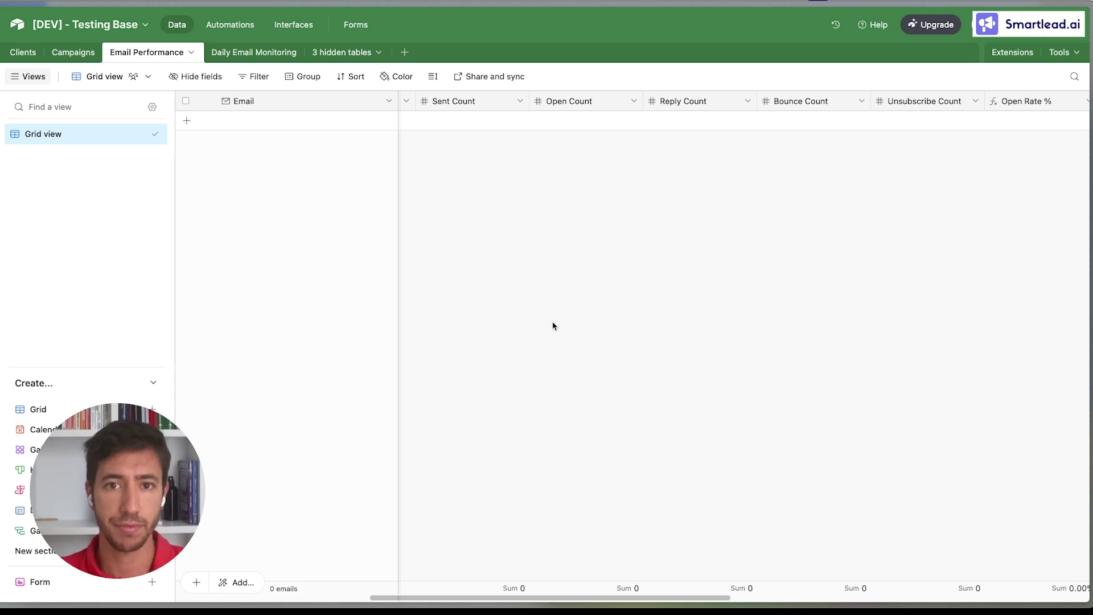
Switch to the SL Email Health System scenario in Make and inspect the Get Campaigns module's Airtable settings
key(super+s)
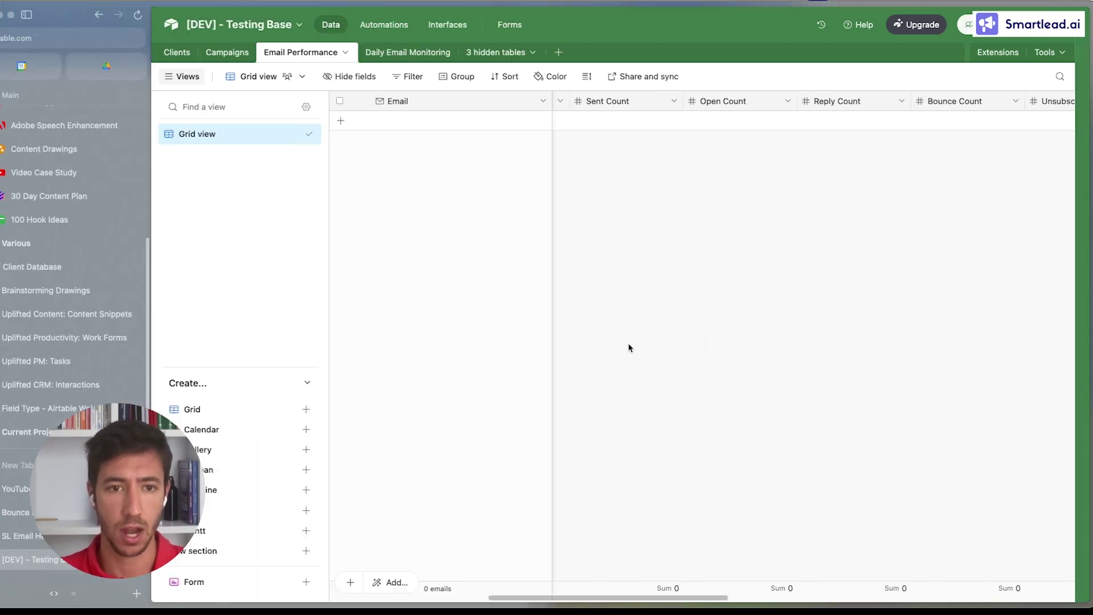
click(17, 536)
key(super+s)
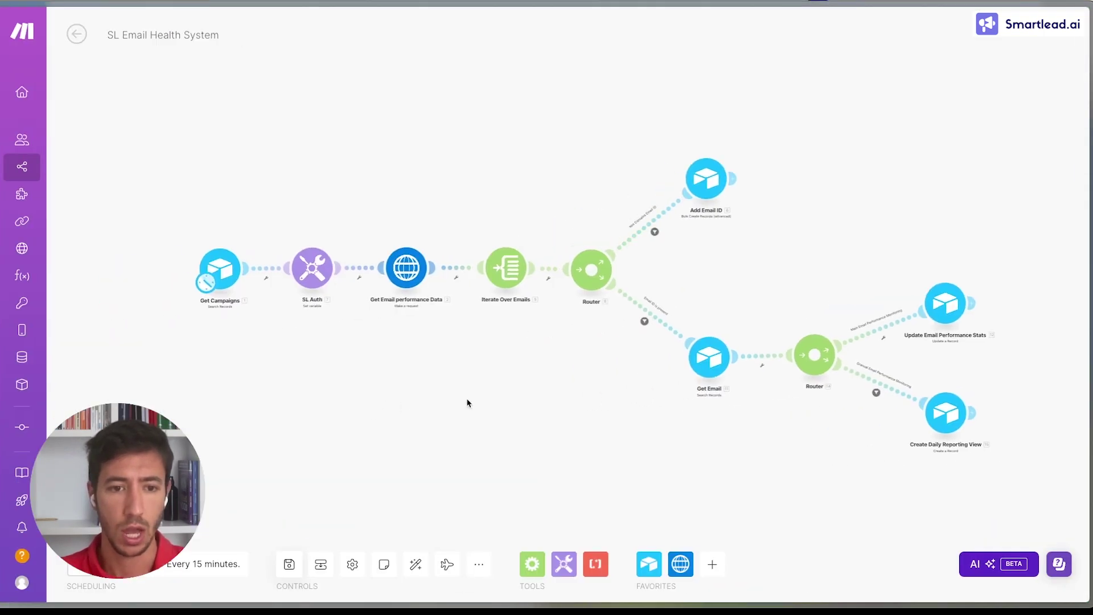
scroll(467, 403, up, 5)
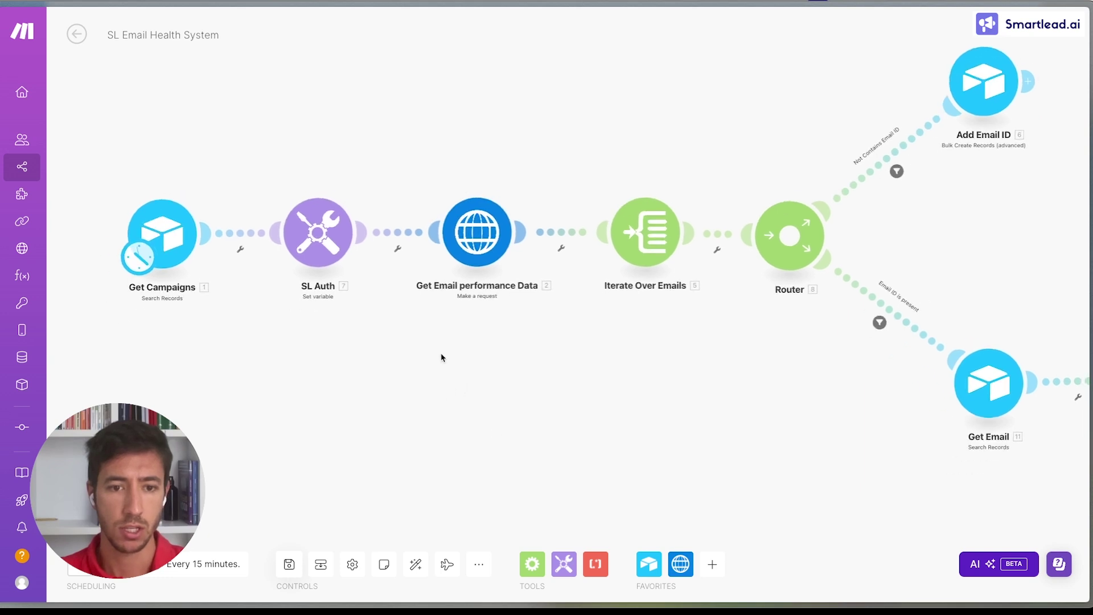
click(170, 214)
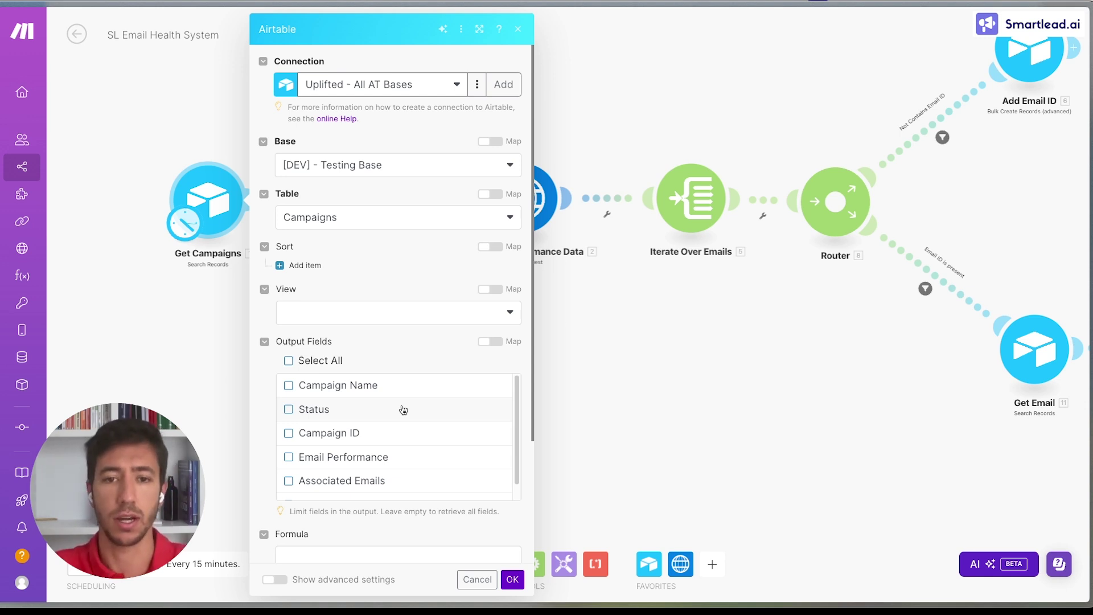
click(644, 383)
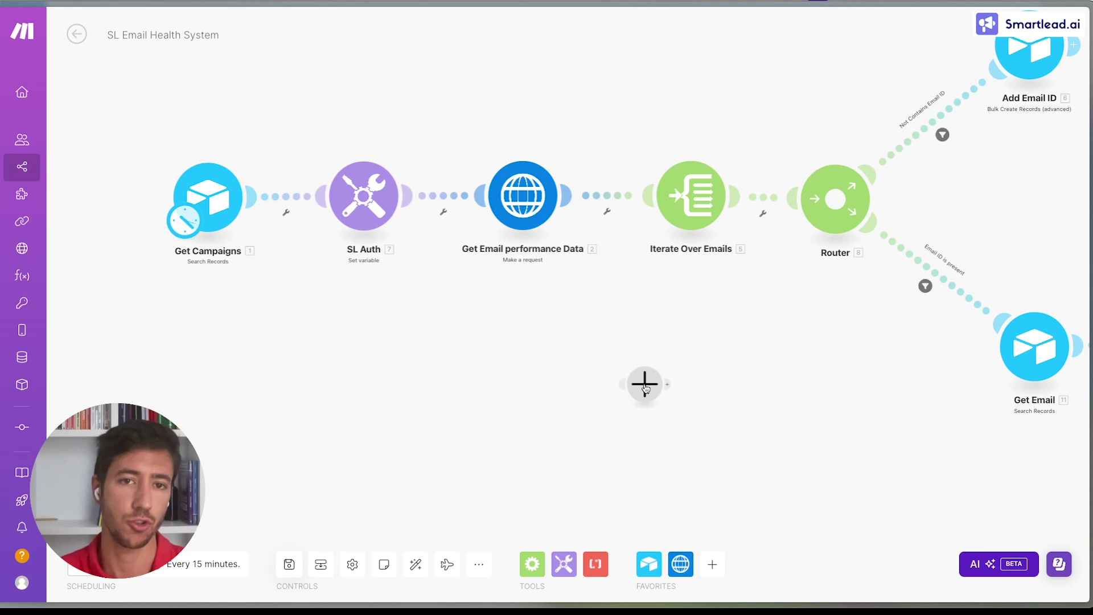
click(521, 343)
right_click(660, 414)
click(693, 445)
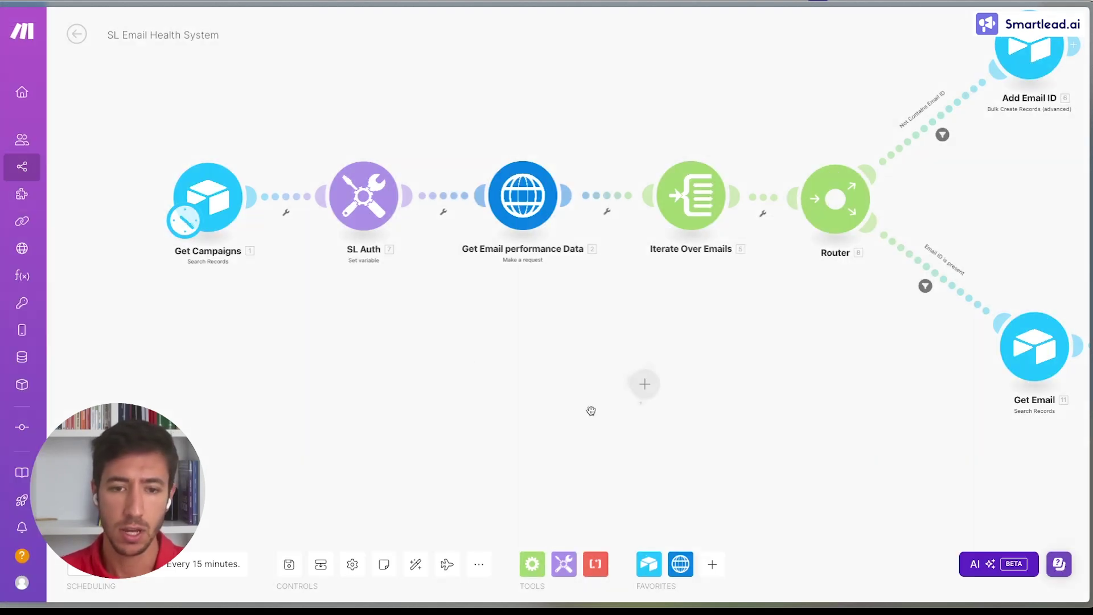
Inspect the Get Email performance Data module's URL, headers and GraphQL request content, and close its settings
drag(314, 334, 300, 407)
scroll(433, 399, down, 2)
drag(437, 420, 343, 363)
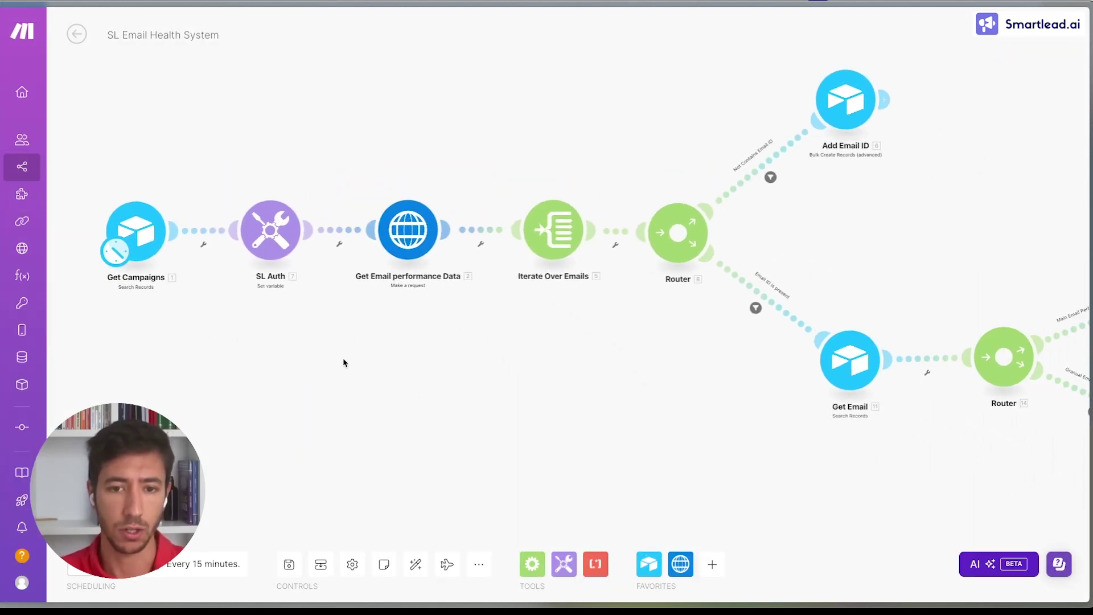
scroll(442, 340, up, 2)
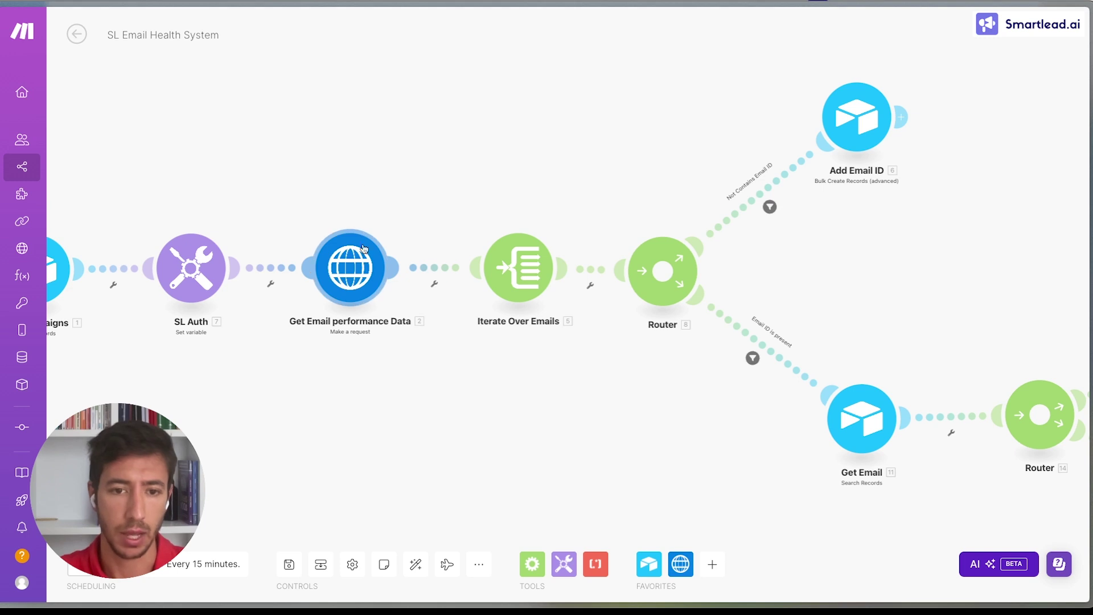
drag(375, 138, 404, 128)
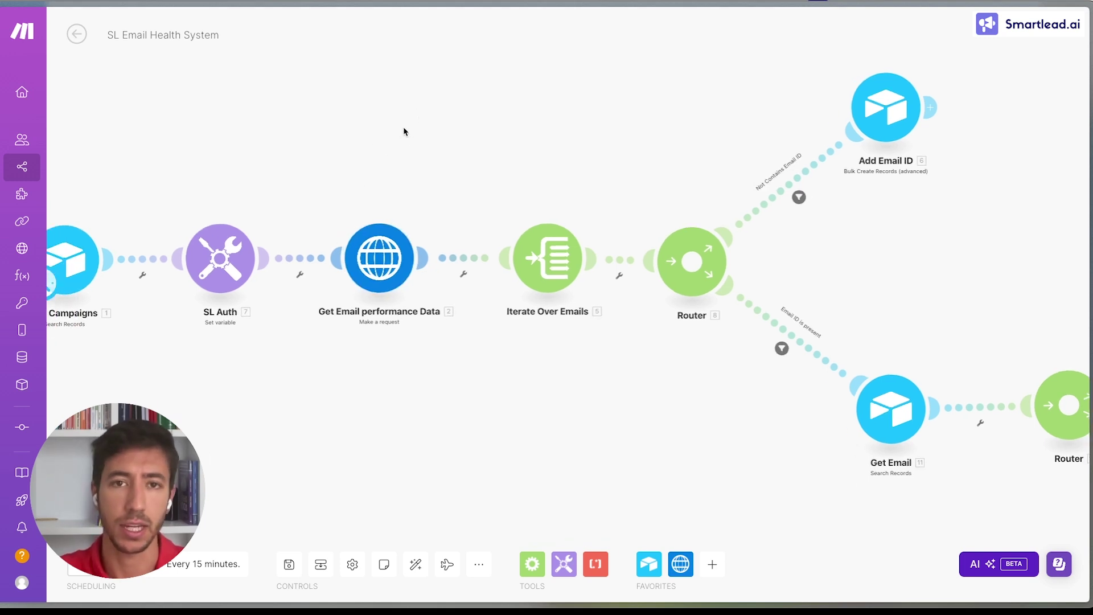
click(387, 287)
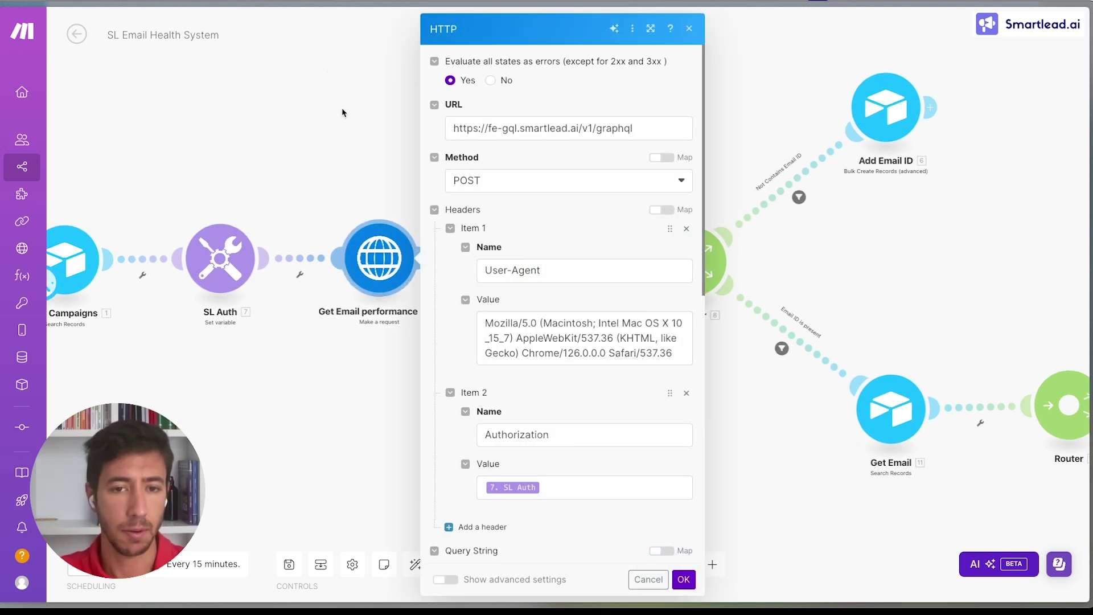
drag(341, 112, 429, 131)
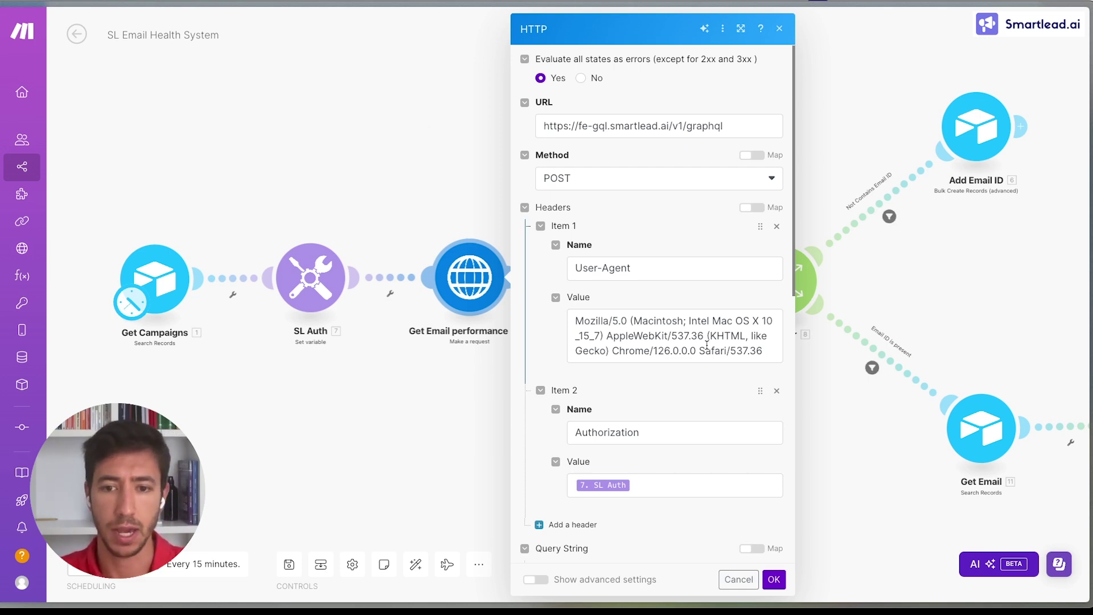
scroll(647, 220, down, 6)
scroll(636, 193, down, 4)
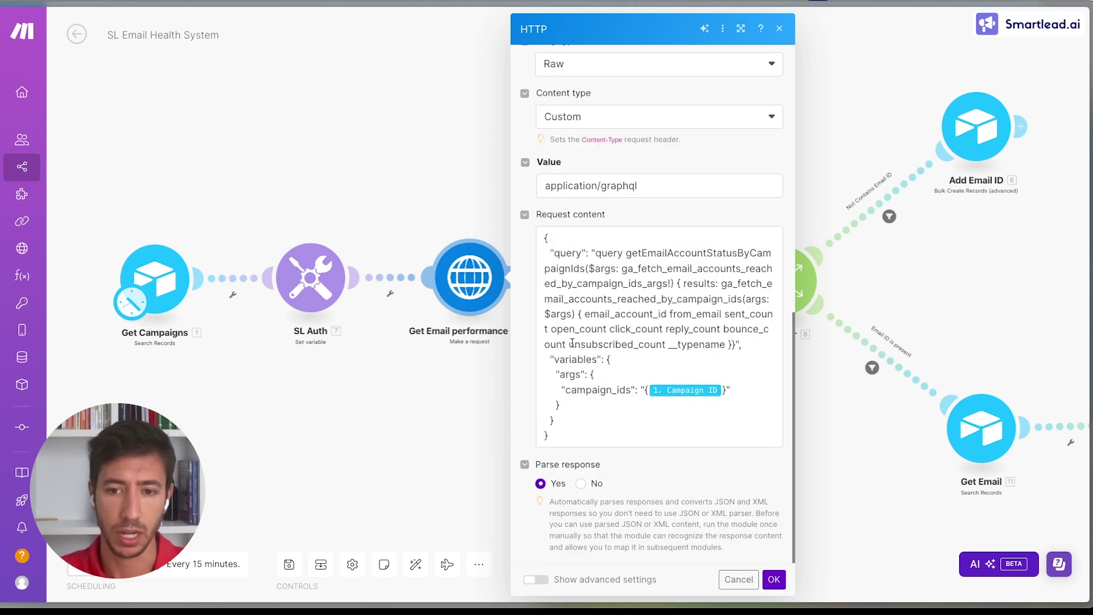
drag(590, 434, 524, 233)
click(411, 164)
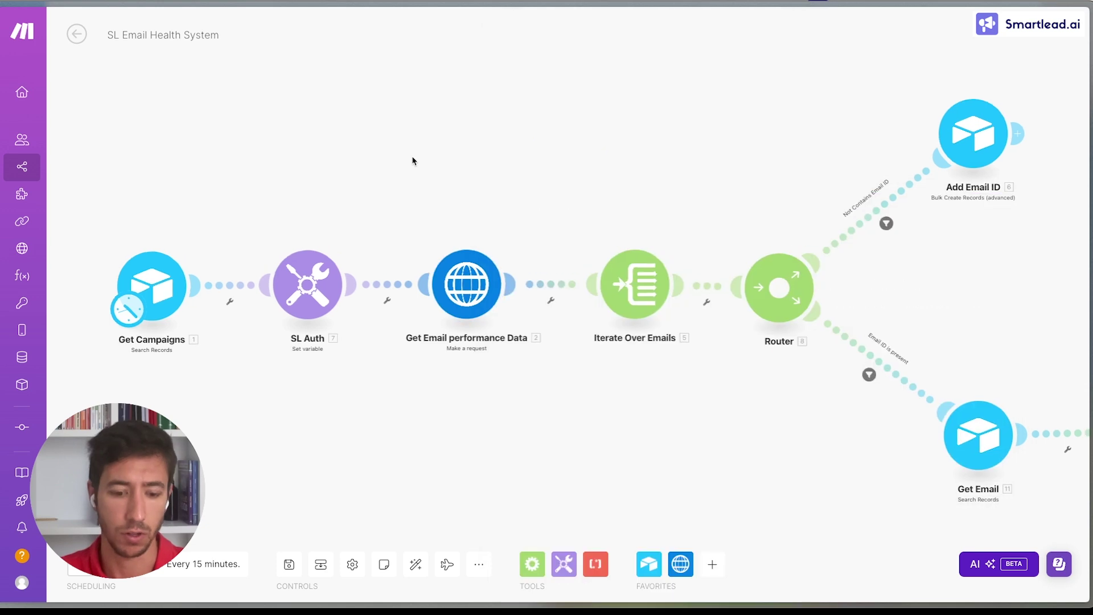
Go to api.smartlead.ai in a new browser tab and open the Fetch Campaign Mailbox Statistics endpoint reference
key(super+s)
key(super+t)
text(api.smartlead.ai)
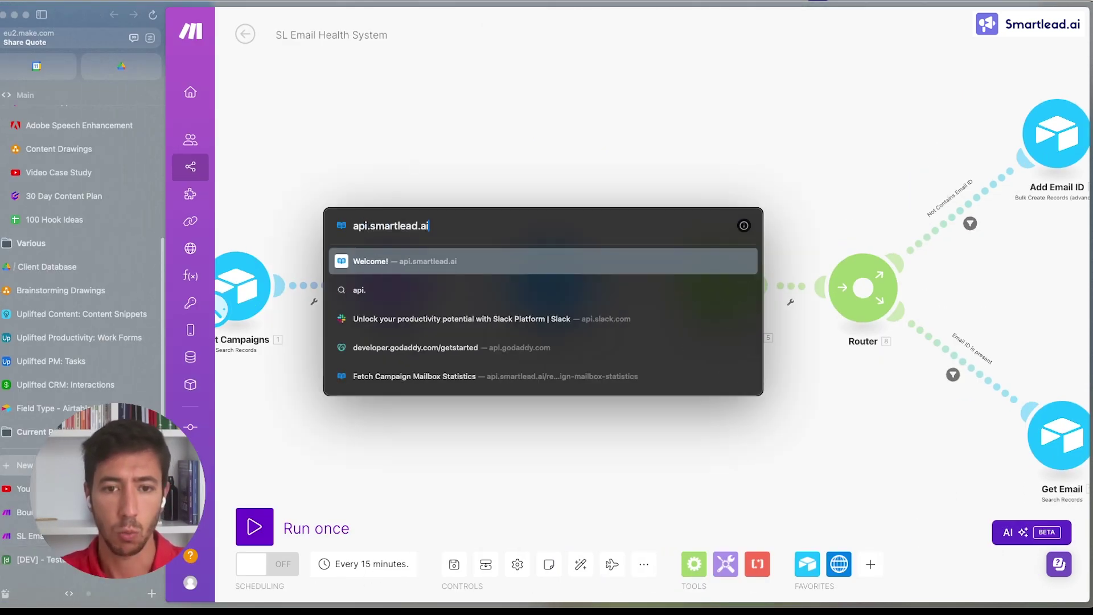
key(Return)
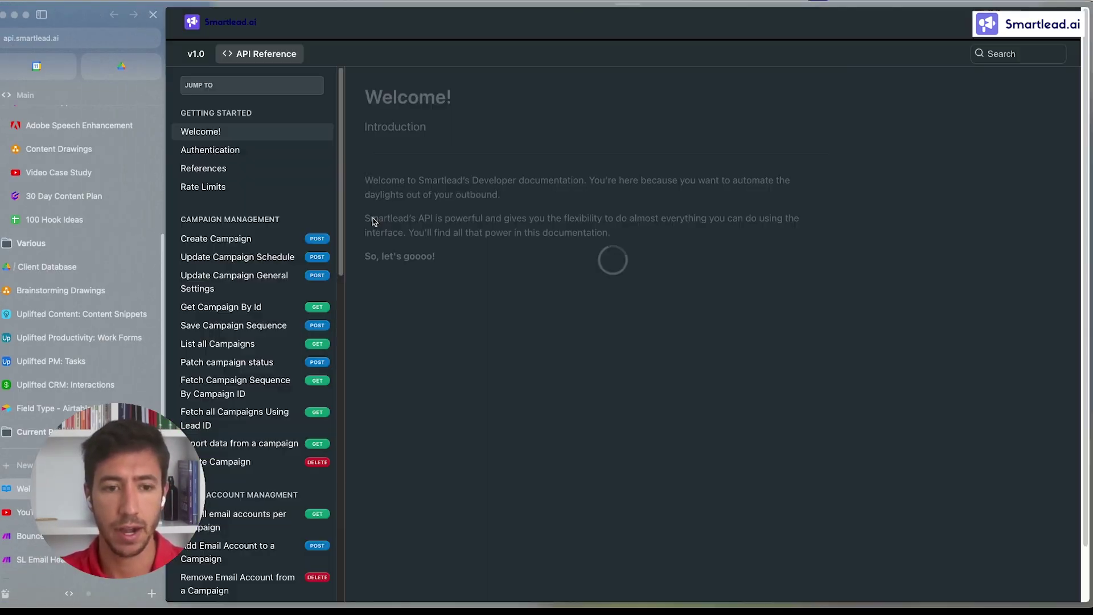
scroll(287, 450, down, 15)
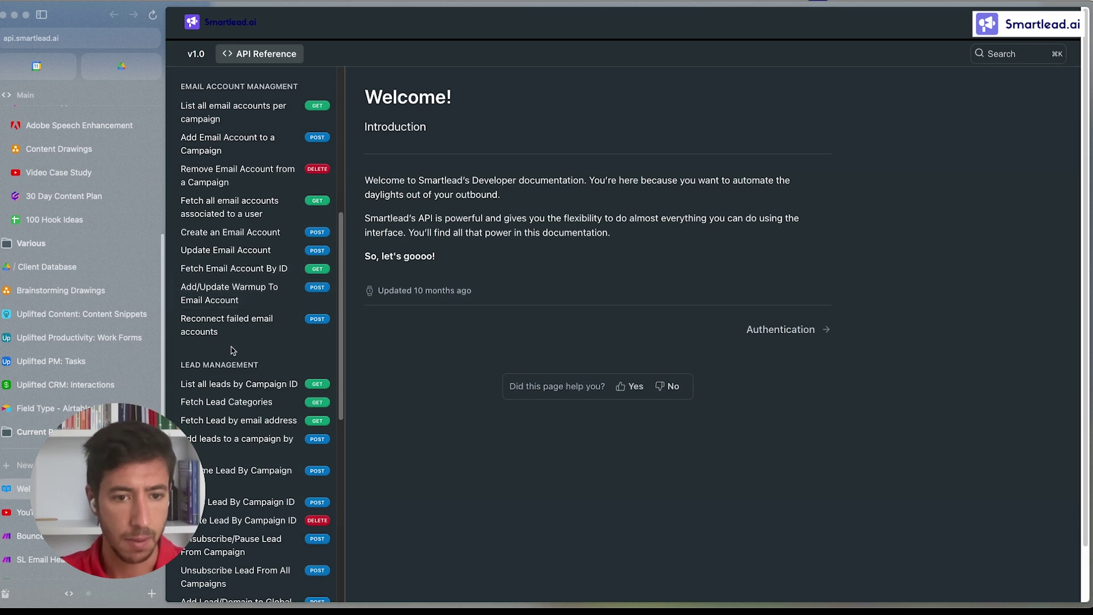
scroll(242, 376, down, 8)
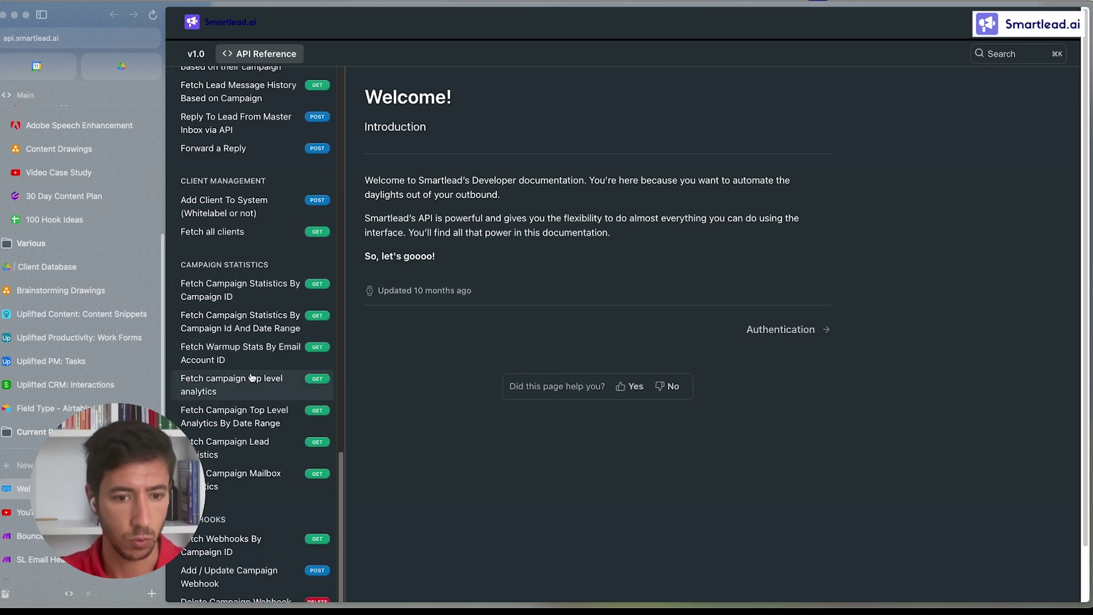
click(237, 490)
key(super+s)
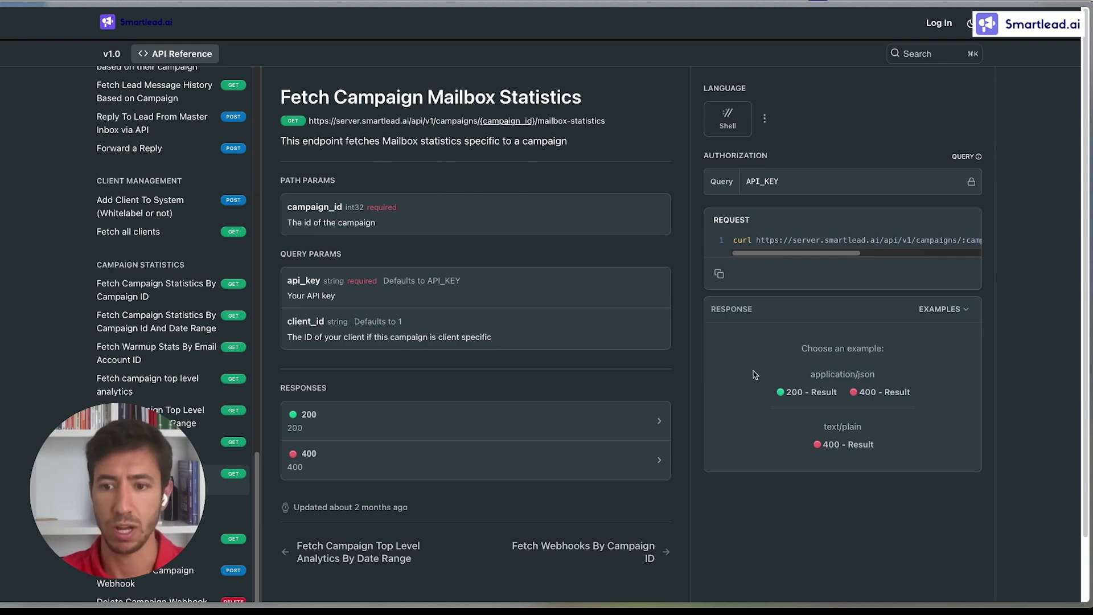
Show the 200 example response of the mailbox statistics endpoint and read through its returned fields
click(821, 397)
scroll(888, 433, down, 3)
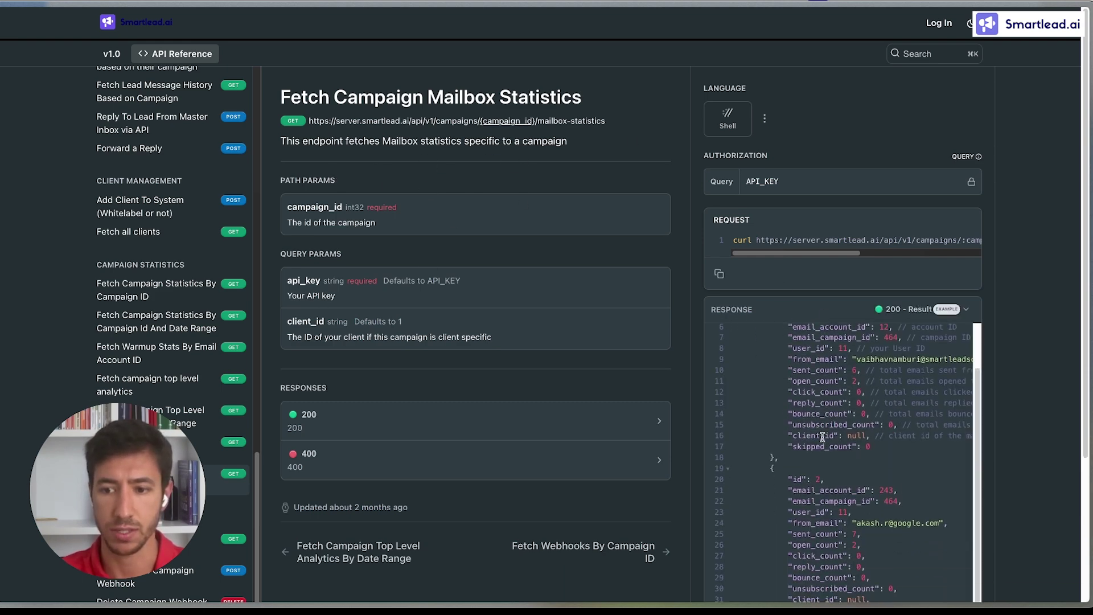
scroll(888, 435, up, 3)
scroll(1006, 337, down, 4)
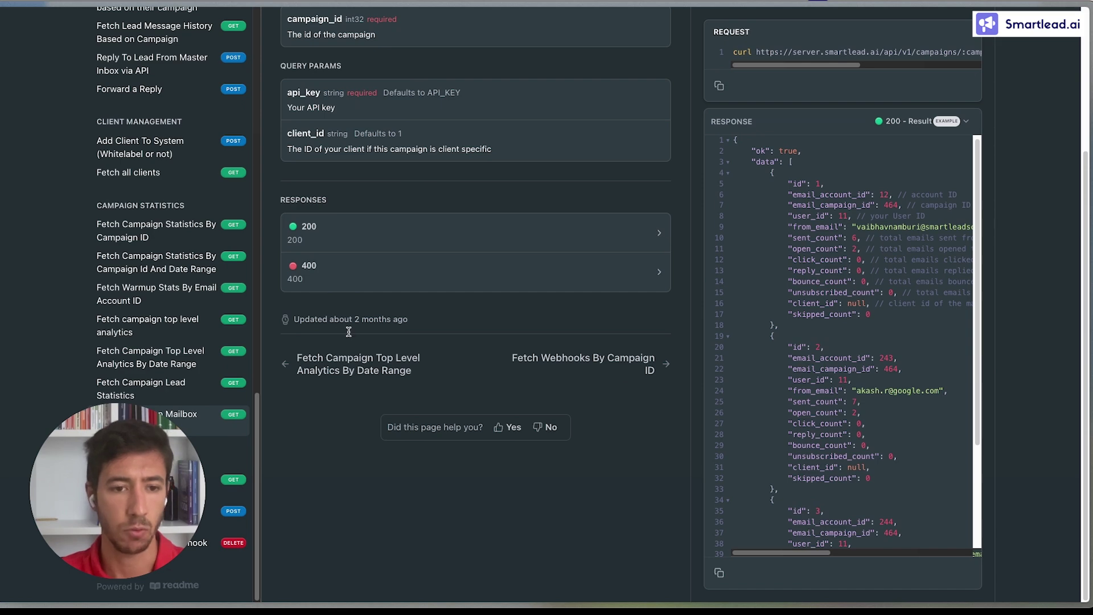
Return to the SL Email Health System scenario in Make and briefly check the Get Email performance Data module
key(super+s)
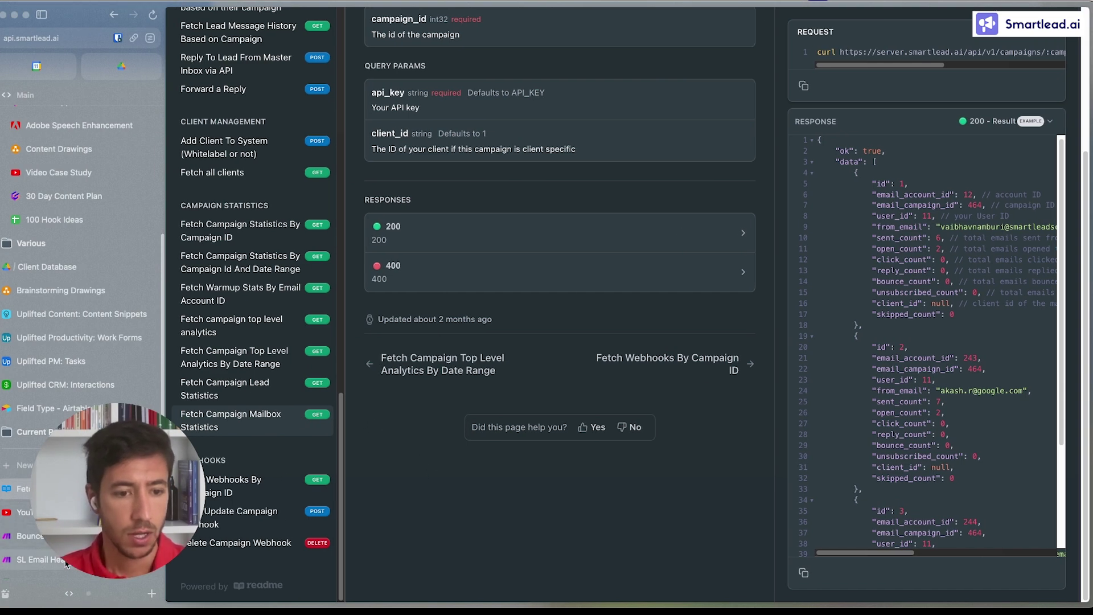
click(31, 560)
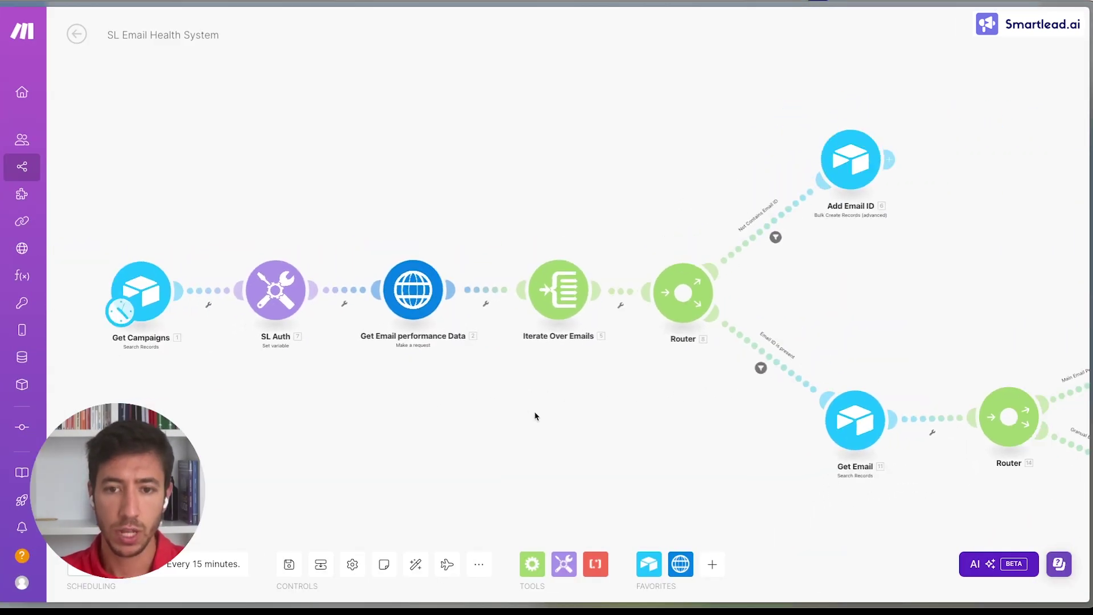
click(417, 283)
click(391, 152)
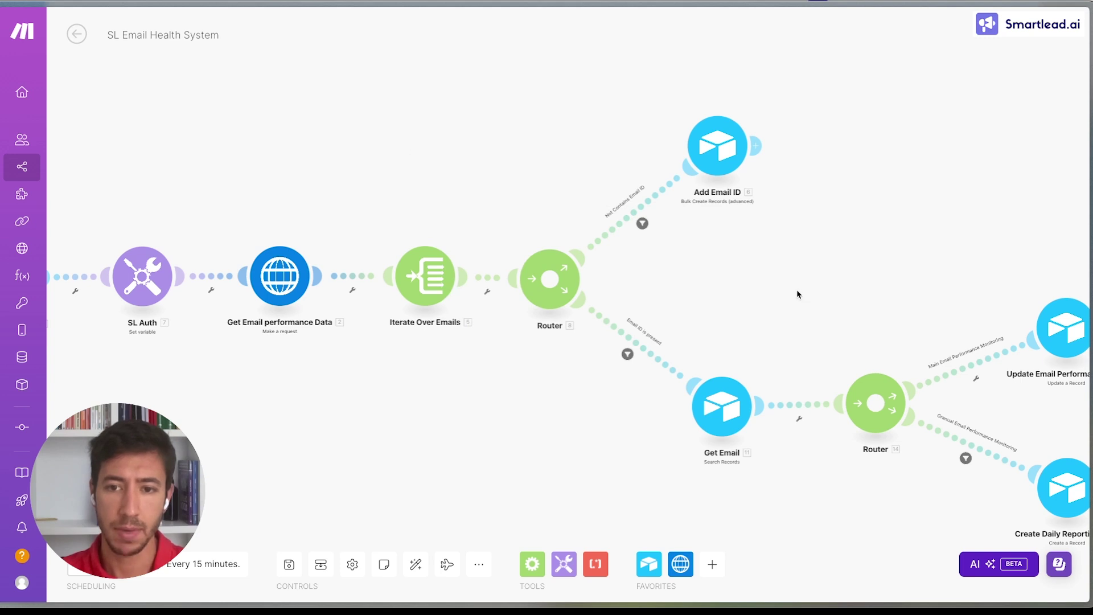
Look over the scenario's router branches, save the scenario and run it once
drag(797, 289, 758, 344)
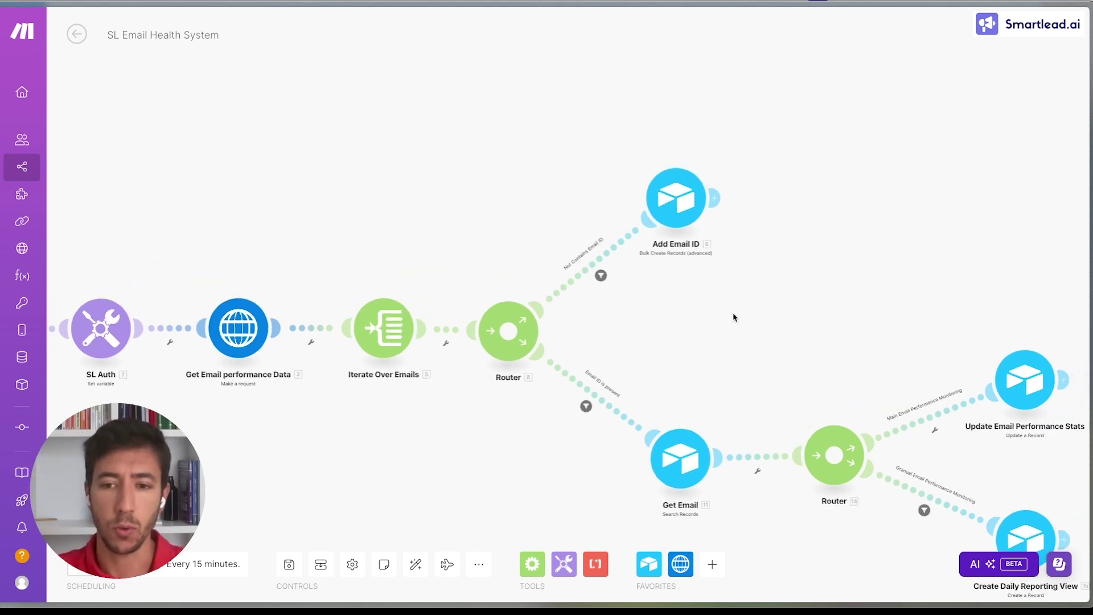
drag(735, 316, 718, 258)
drag(686, 301, 968, 506)
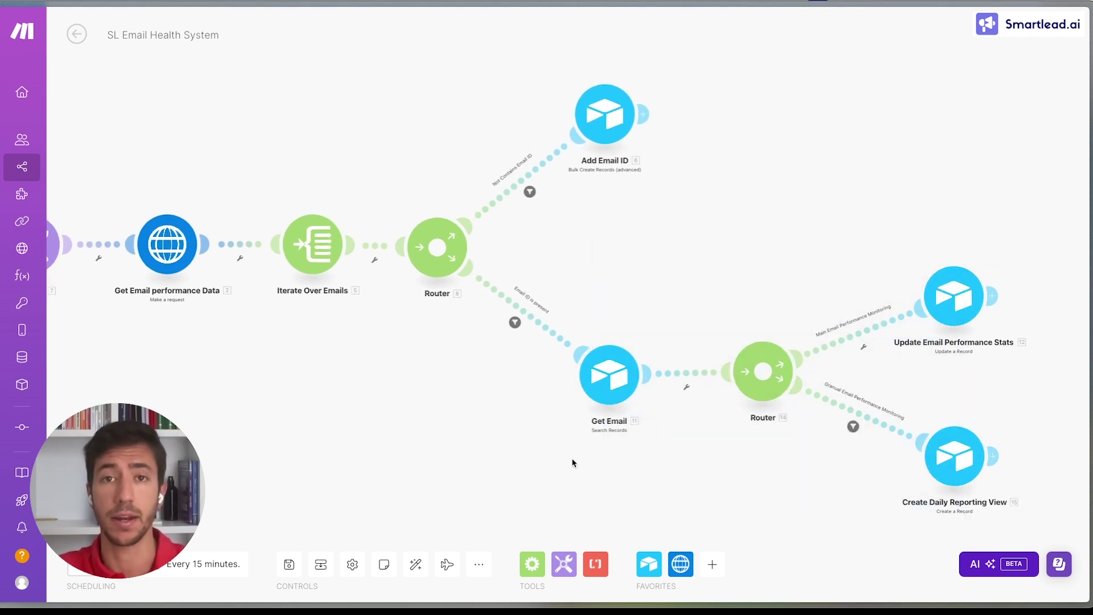
drag(161, 454, 320, 449)
scroll(418, 454, down, 3)
drag(420, 454, 354, 454)
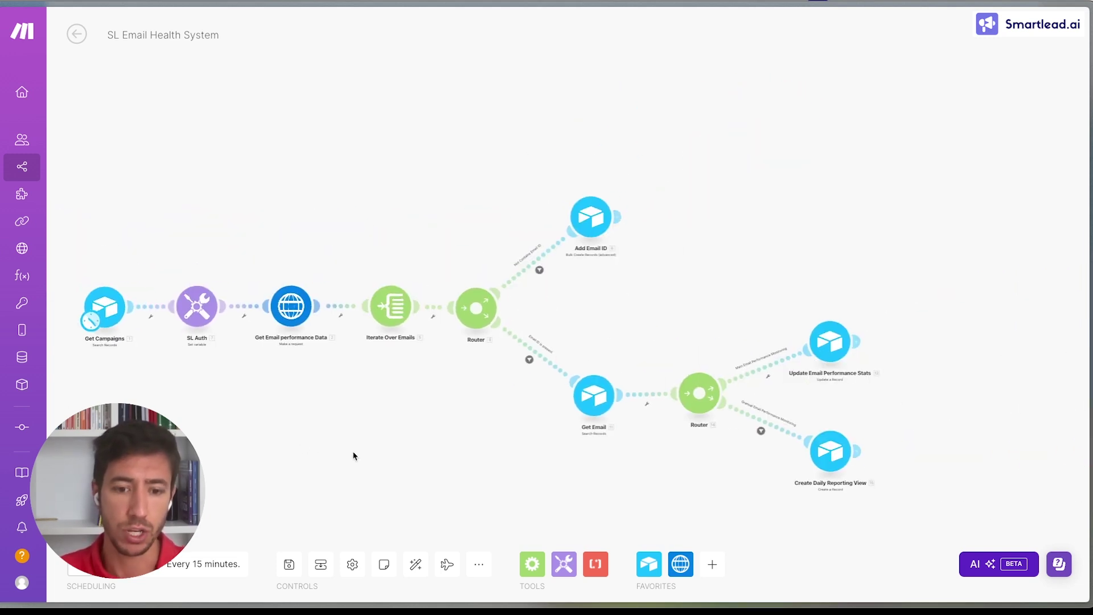
click(289, 565)
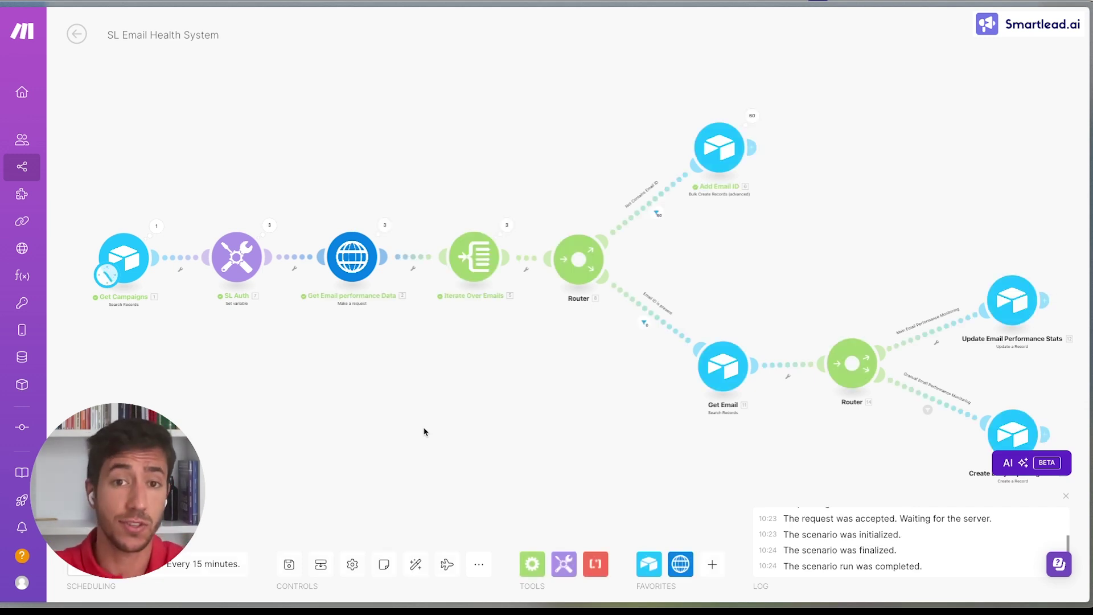
Switch back to the Airtable base to check the email records added to the Email Performance table
drag(386, 410, 386, 404)
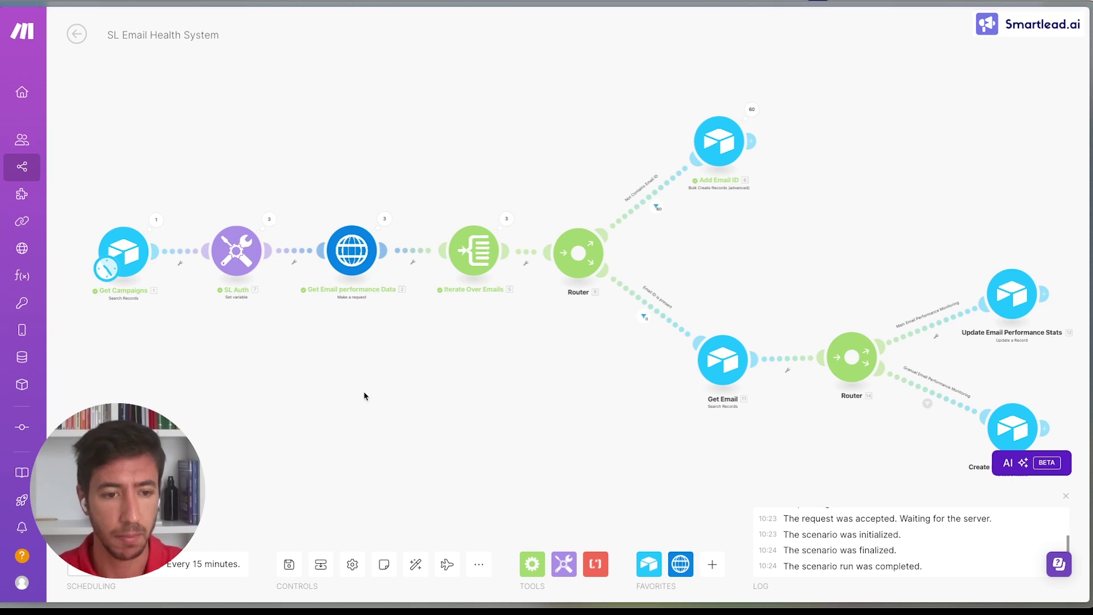
key(super+s)
scroll(25, 513, down, 2)
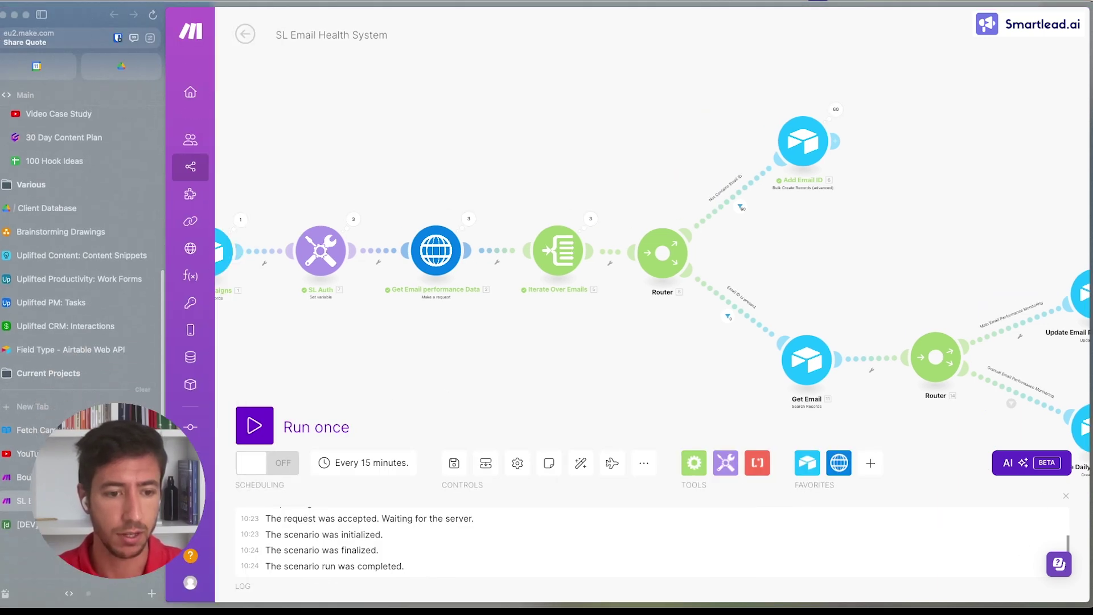
click(26, 524)
key(super+s)
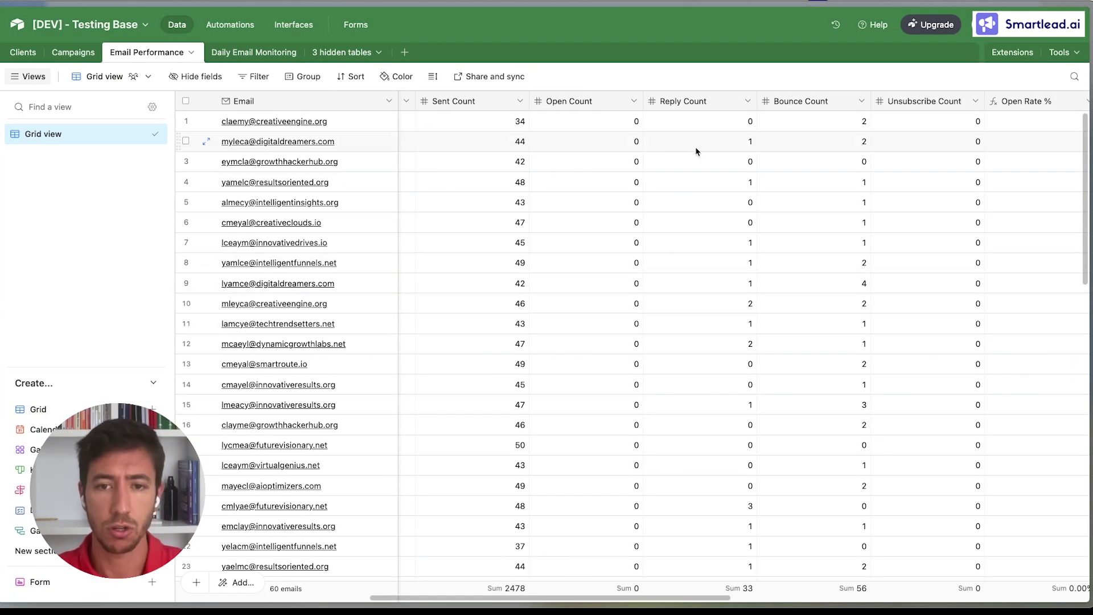
Examine the first Email Performance record's email, domain, Campaign ID and Email ID fields to see how each record is identified
drag(466, 598, 273, 605)
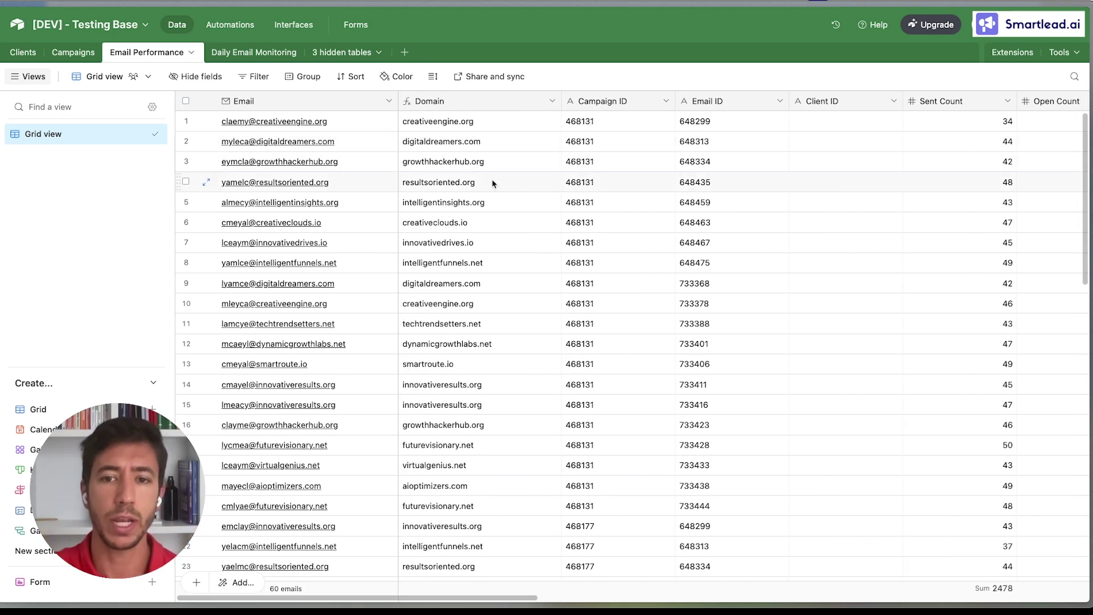
click(642, 121)
click(715, 123)
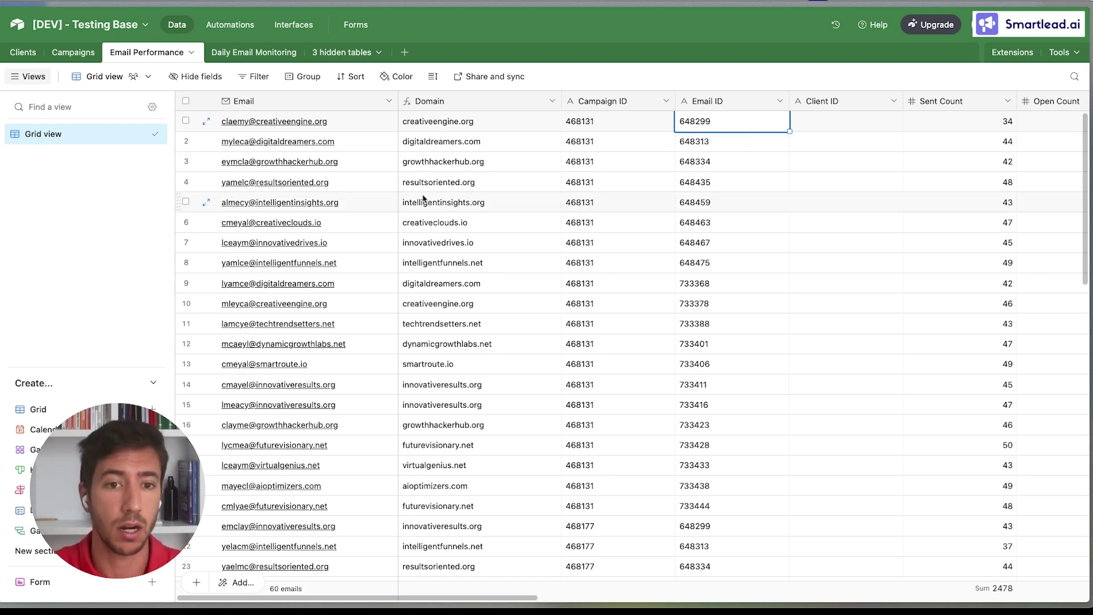
click(369, 128)
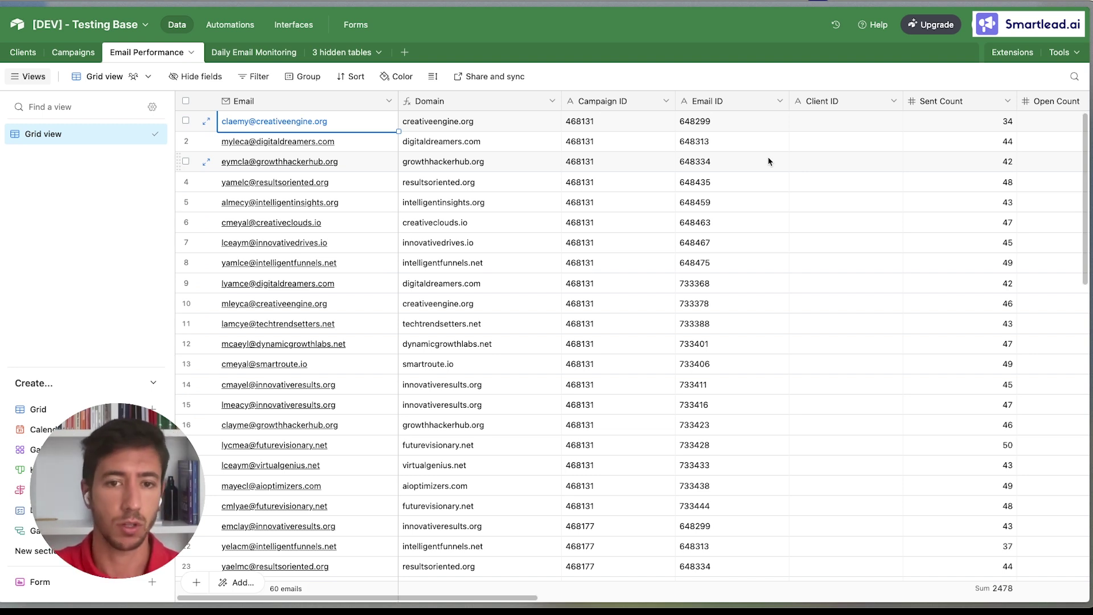
click(627, 119)
click(709, 123)
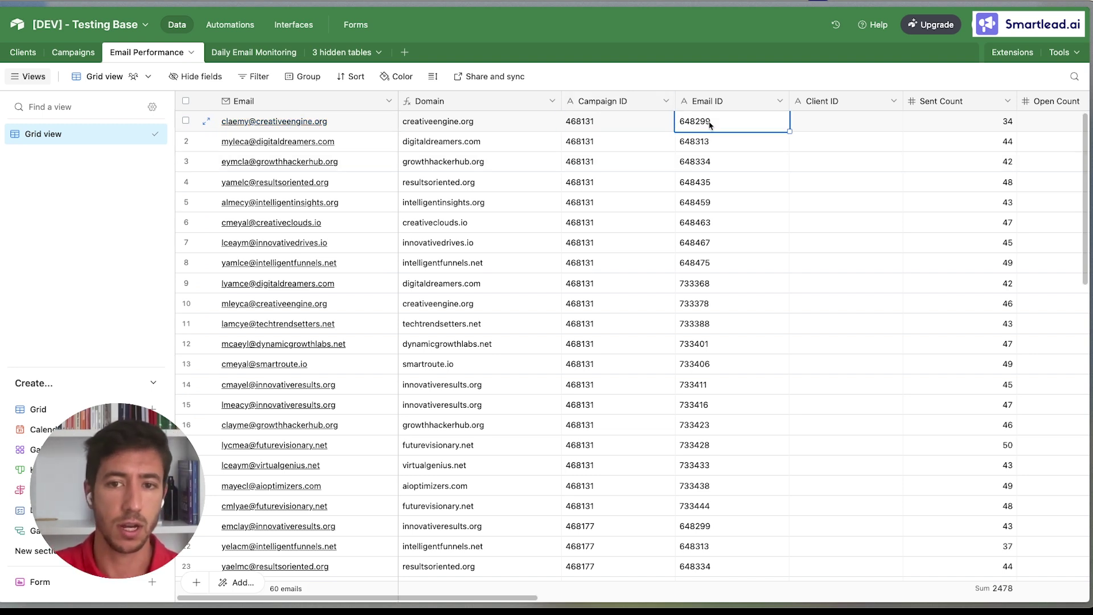
click(340, 119)
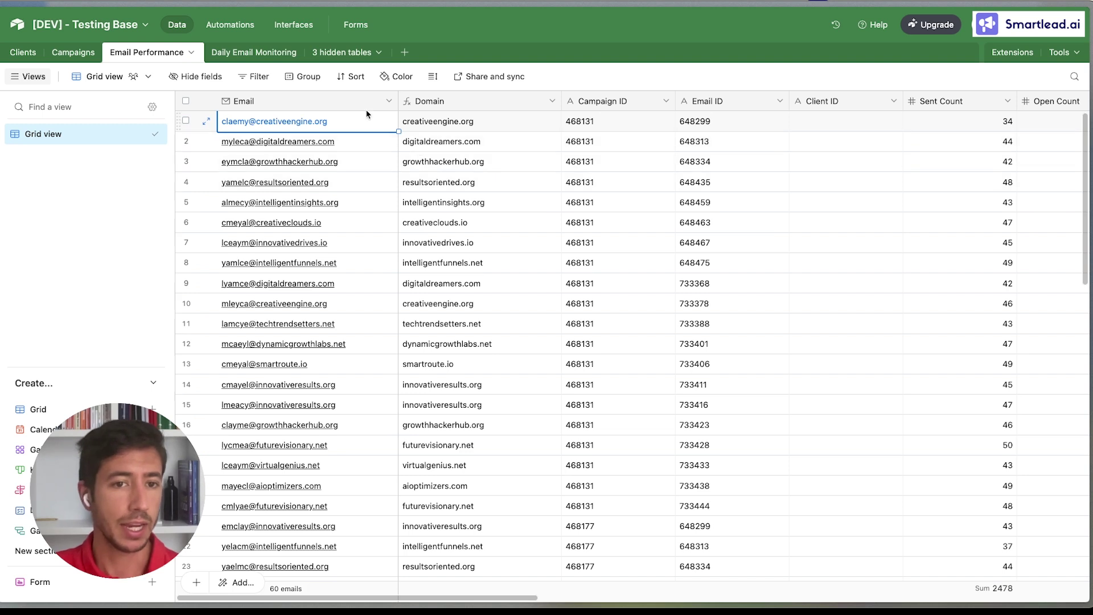
click(630, 121)
click(501, 125)
click(630, 128)
click(735, 122)
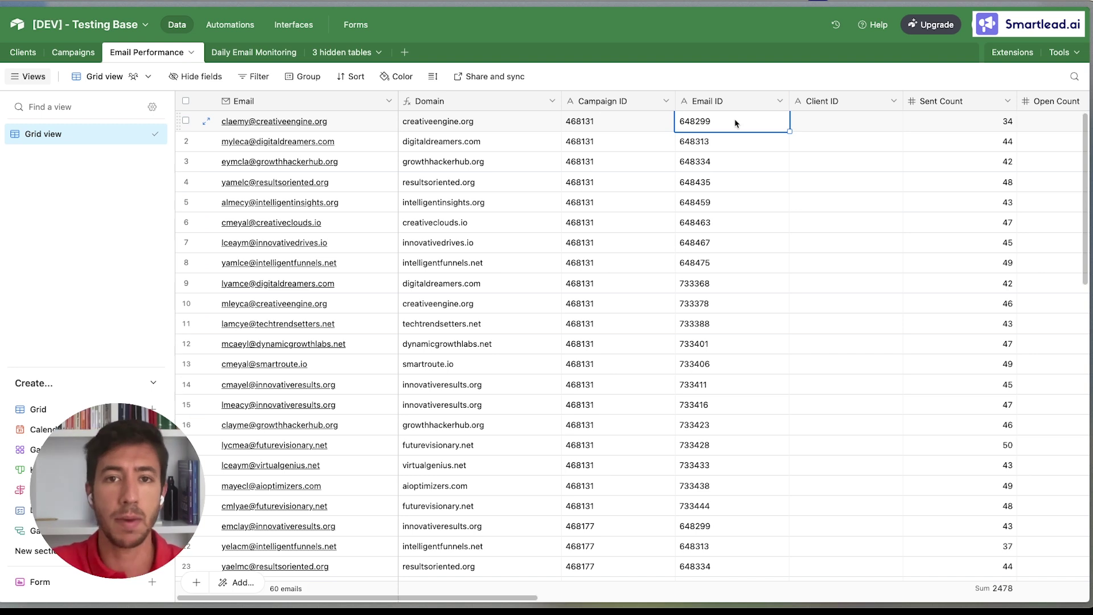
click(578, 128)
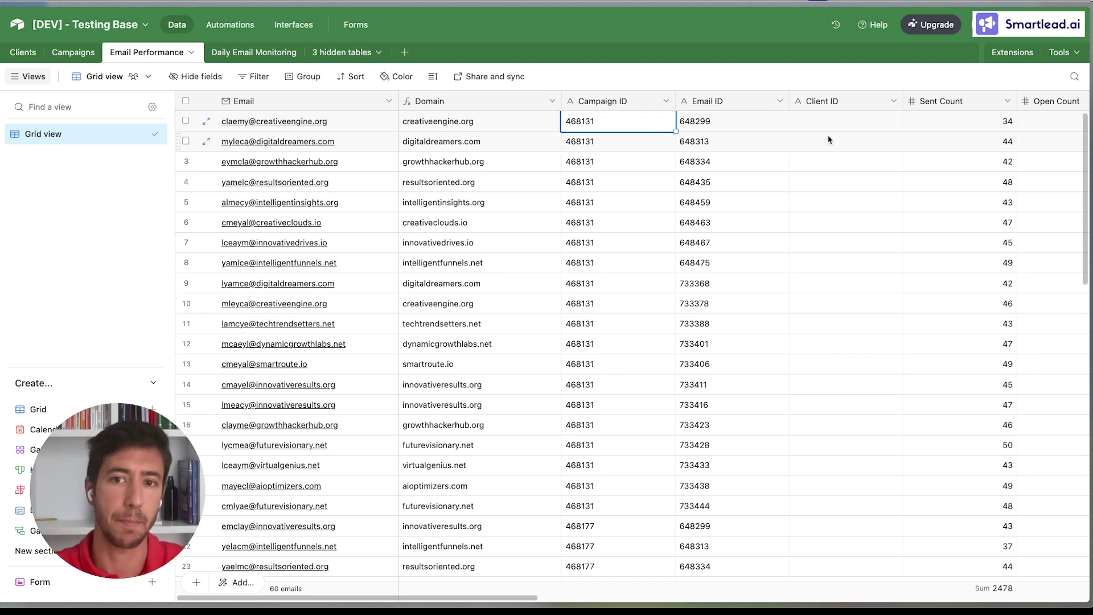
Review the sent, open, reply, bounce and unsubscribe counts and the calculated rate fields of the Email Performance records
drag(492, 600, 693, 592)
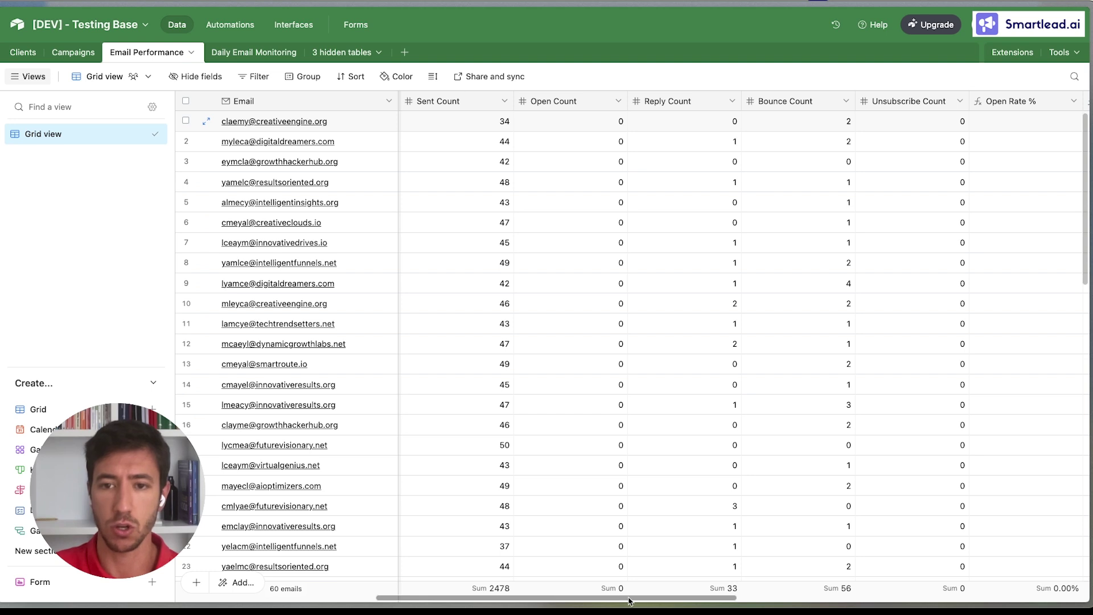
click(453, 122)
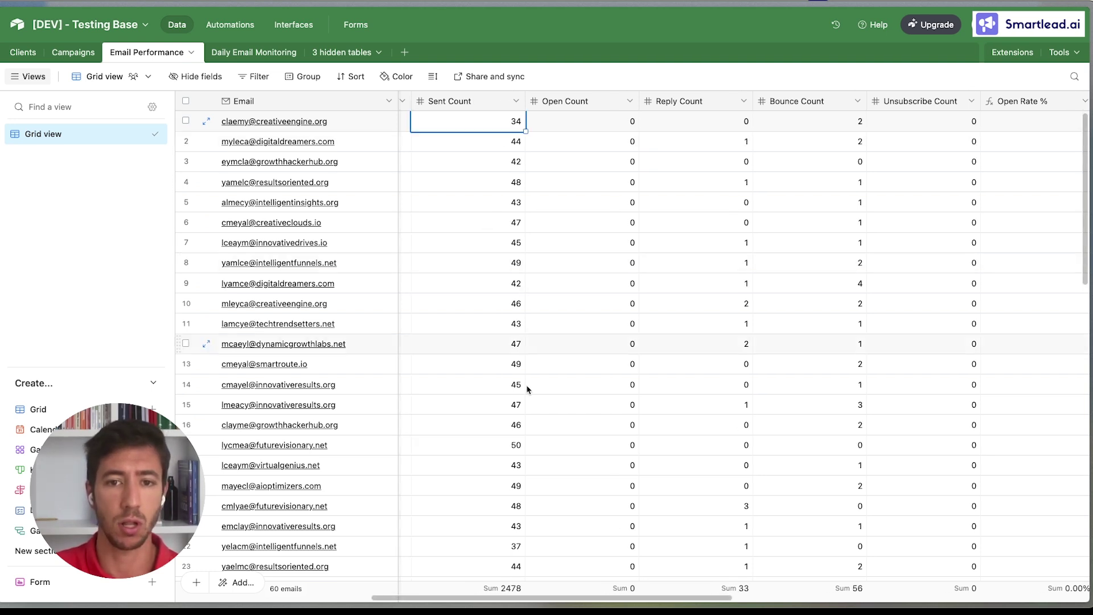
scroll(521, 541, right, 2)
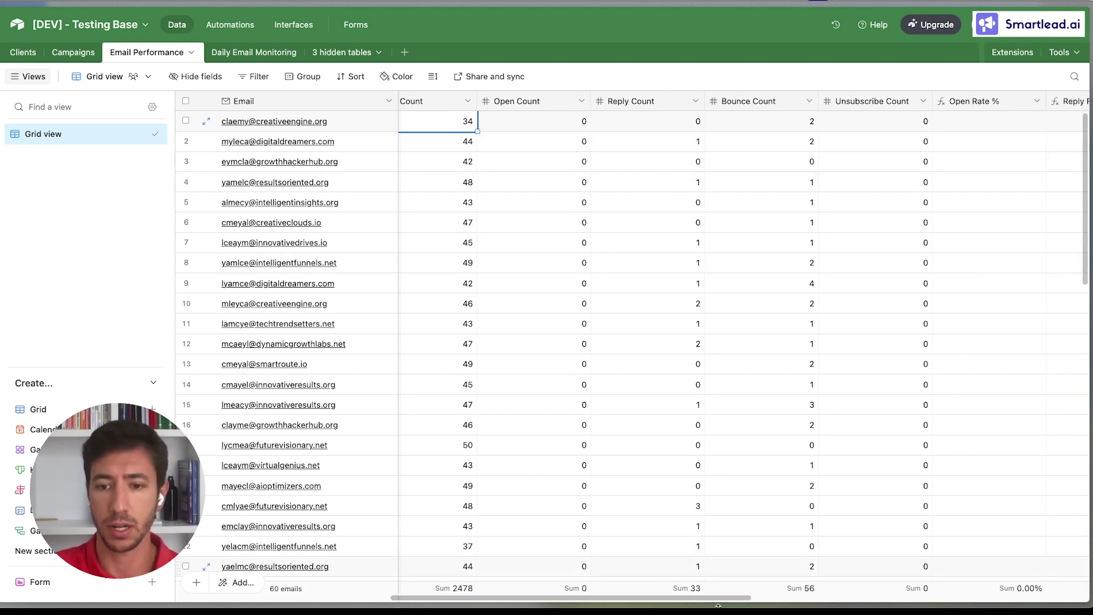
drag(747, 598, 927, 596)
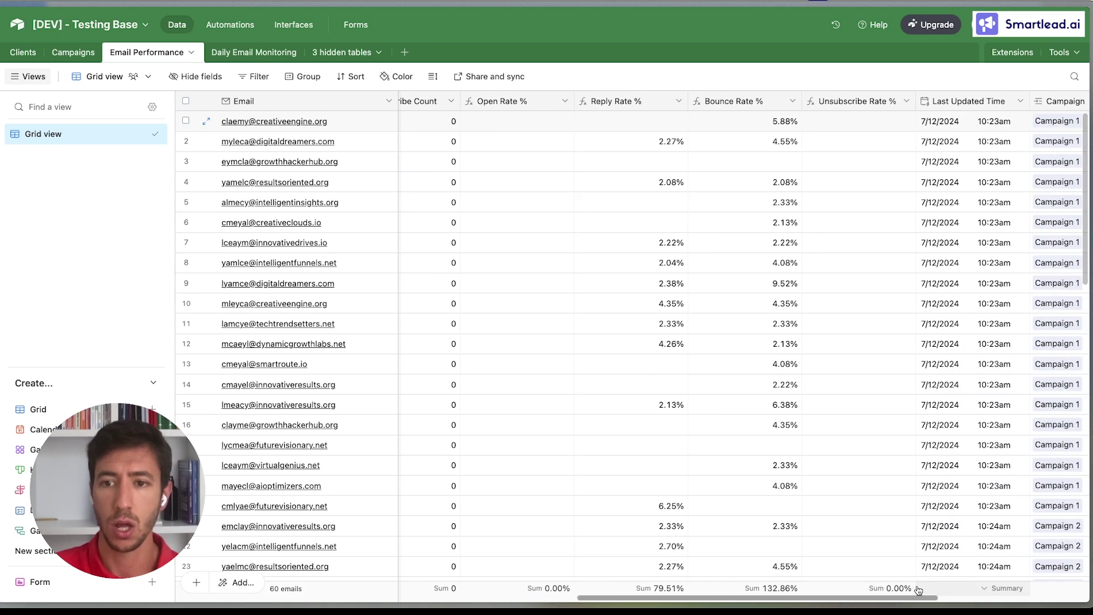
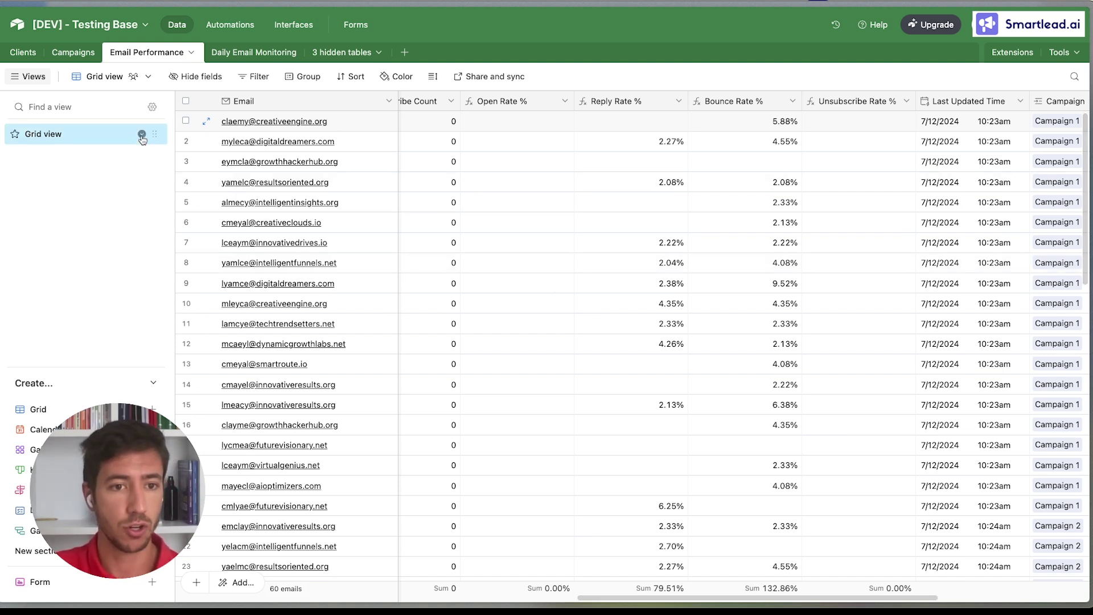
Duplicate the Email Performance table's Grid view and name the copy Domains
click(141, 135)
click(174, 215)
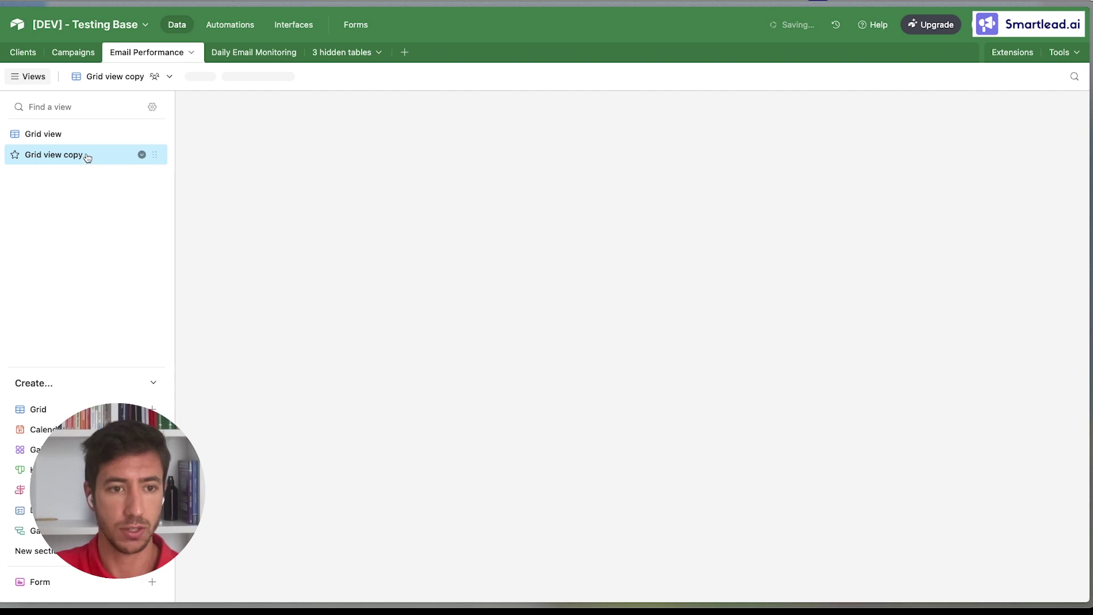
key(BackSpace)
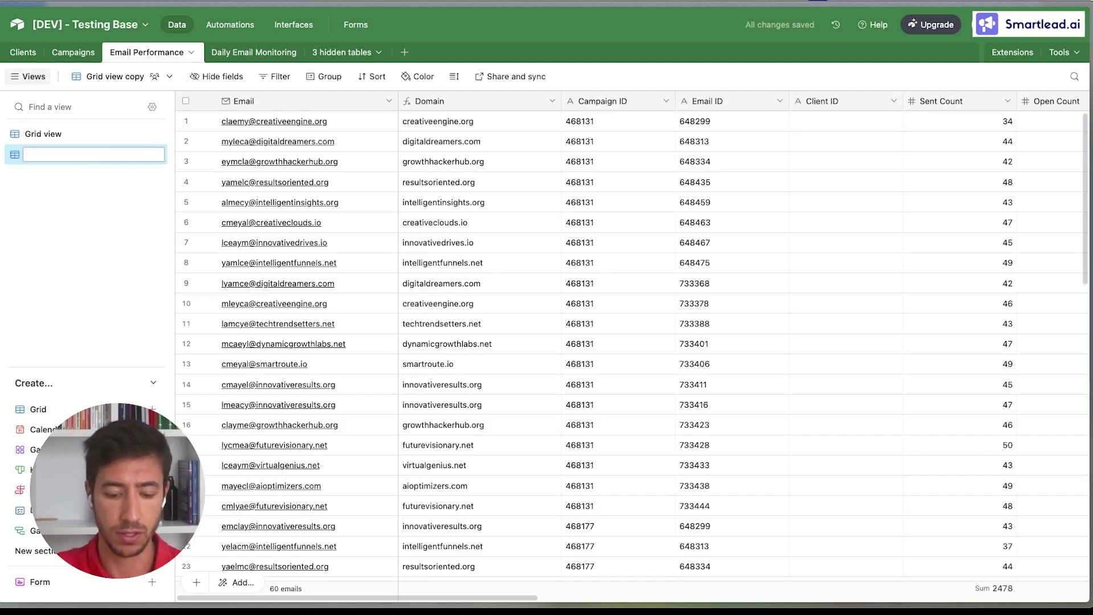
text(Domains)
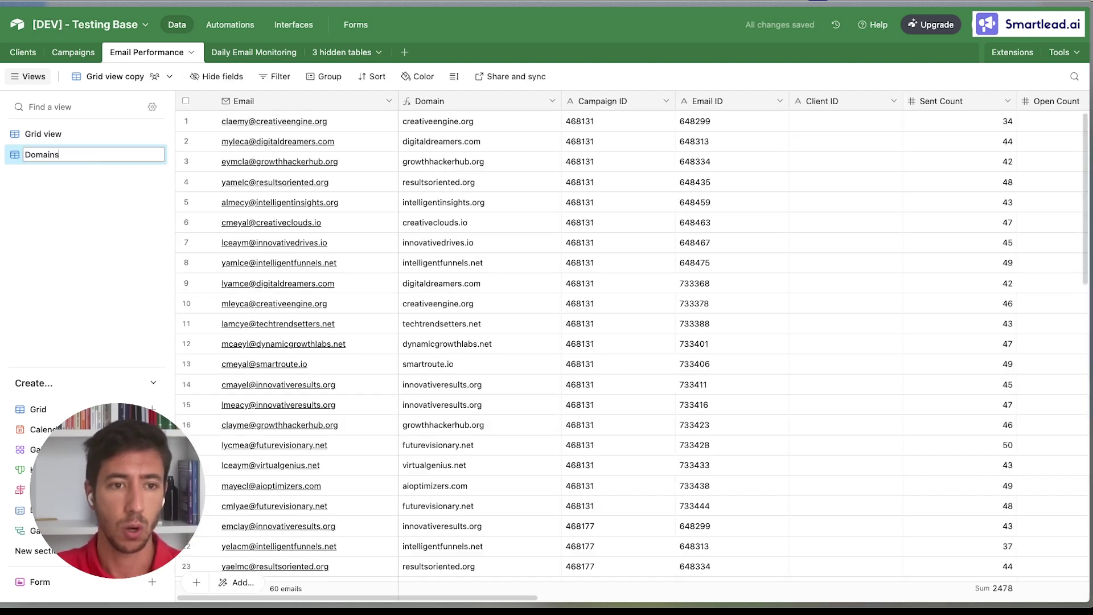
key(Return)
Group the records in the Domains view by the Domain field
click(301, 77)
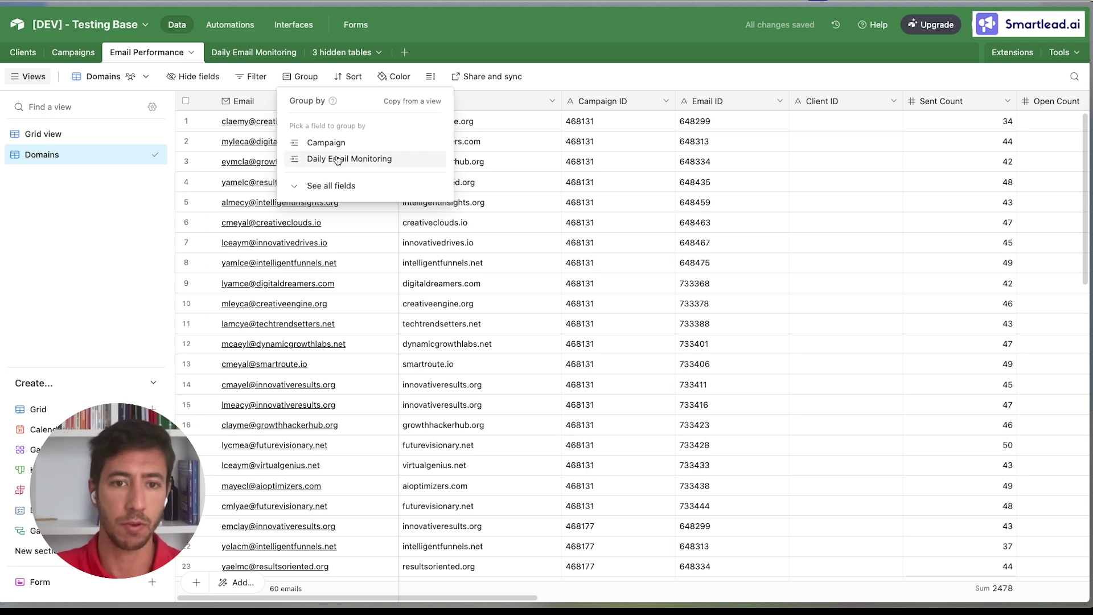
click(330, 186)
text(doma)
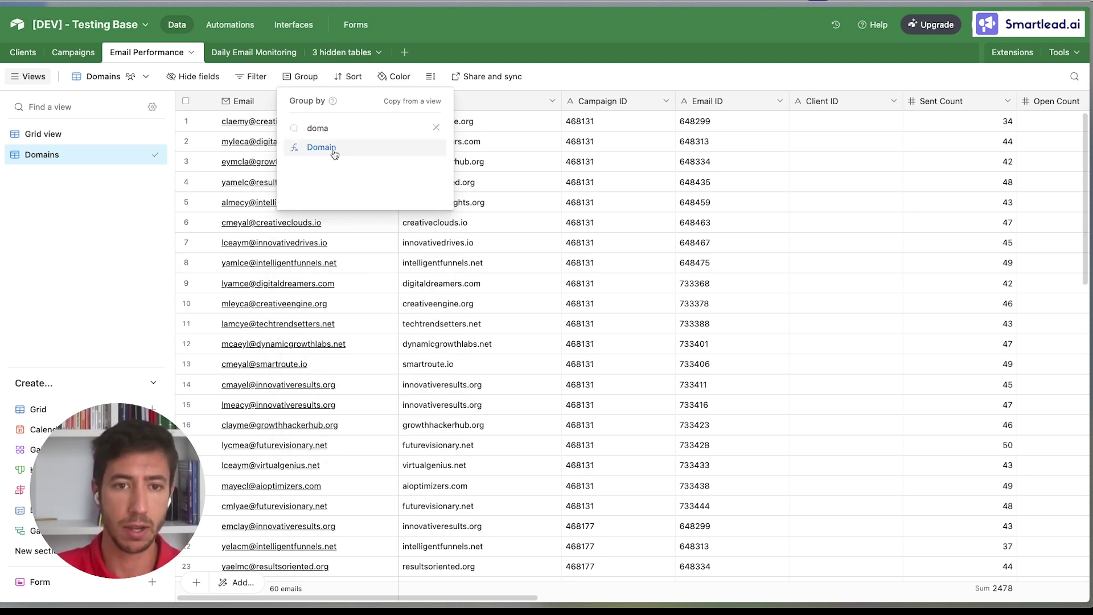
click(322, 147)
key(Escape)
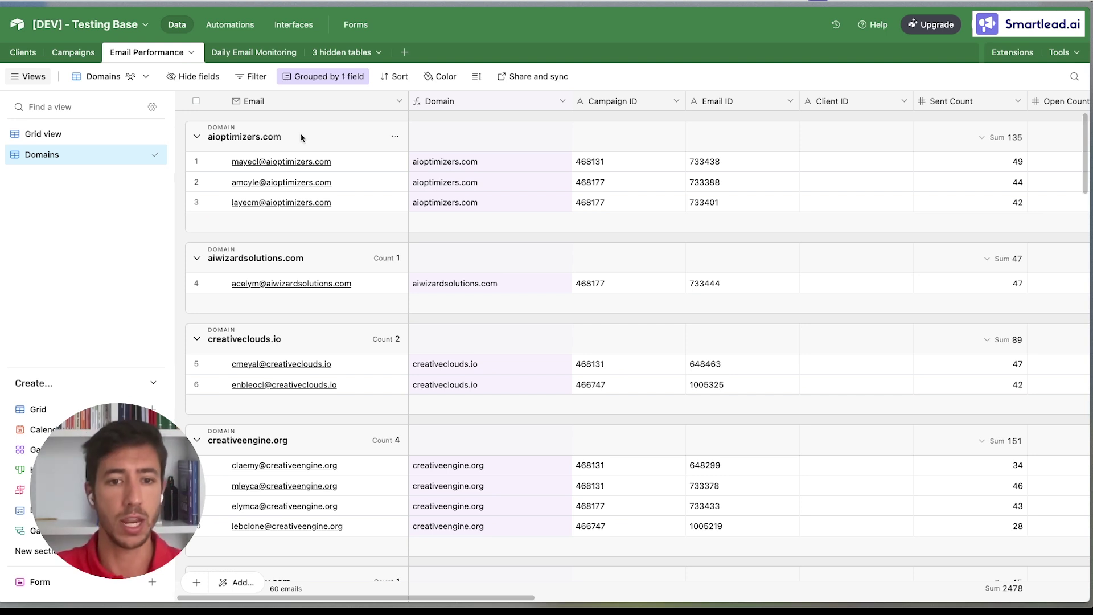
Review the count and rate totals per domain and set the Bounce Rate % summary to Average
drag(392, 599, 584, 607)
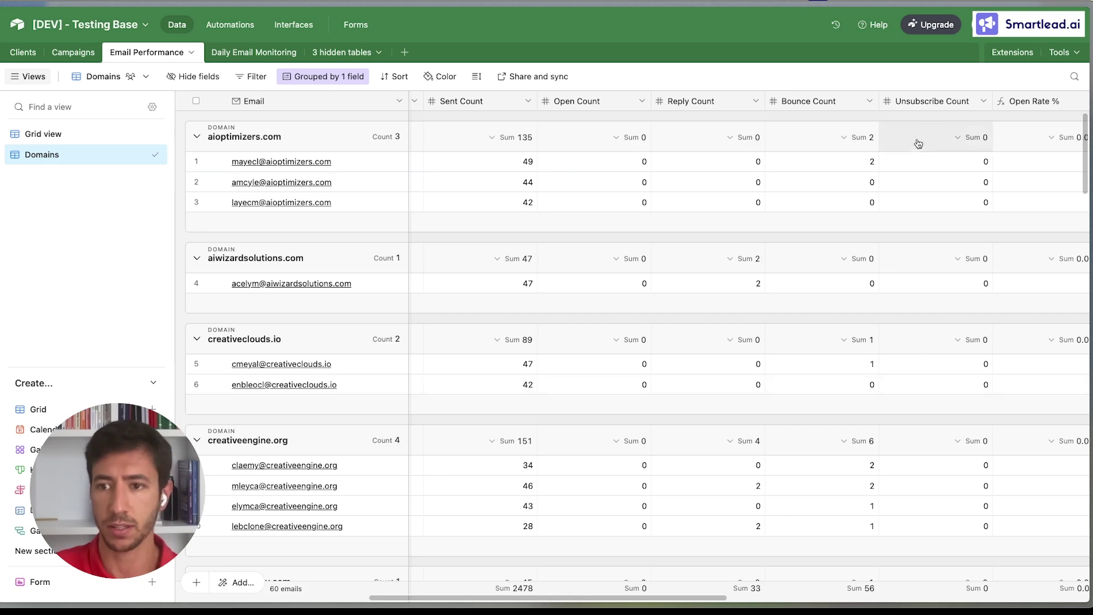
drag(599, 597, 813, 600)
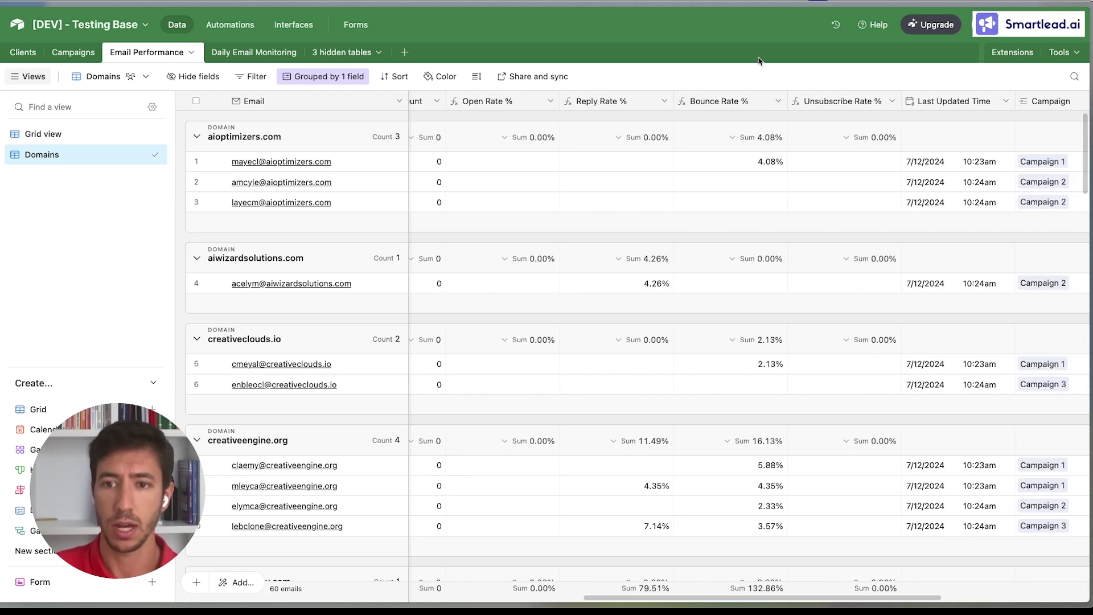
click(736, 140)
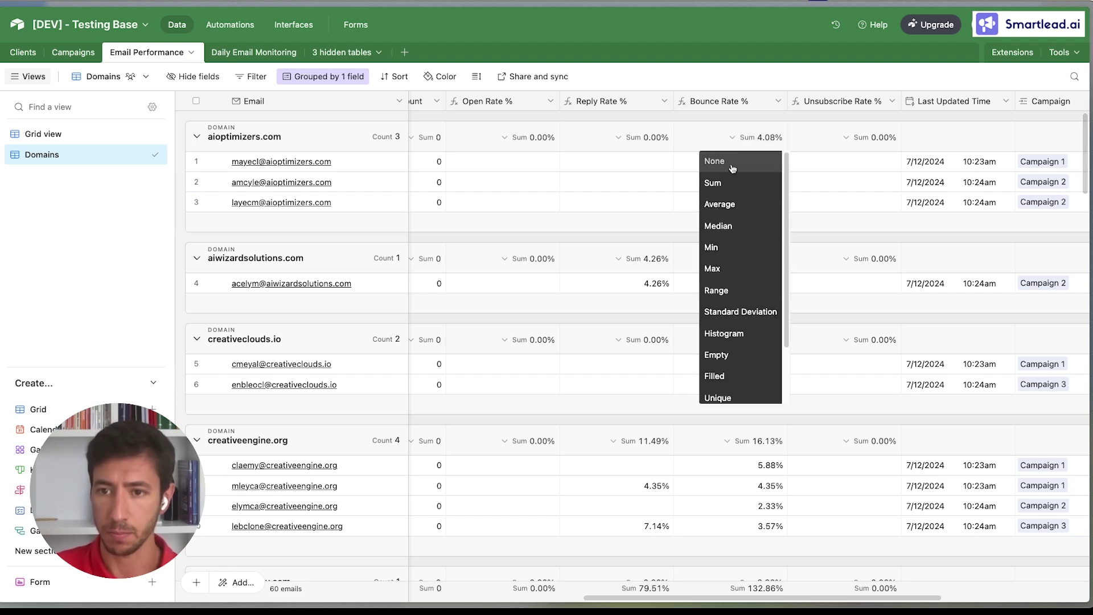
click(724, 205)
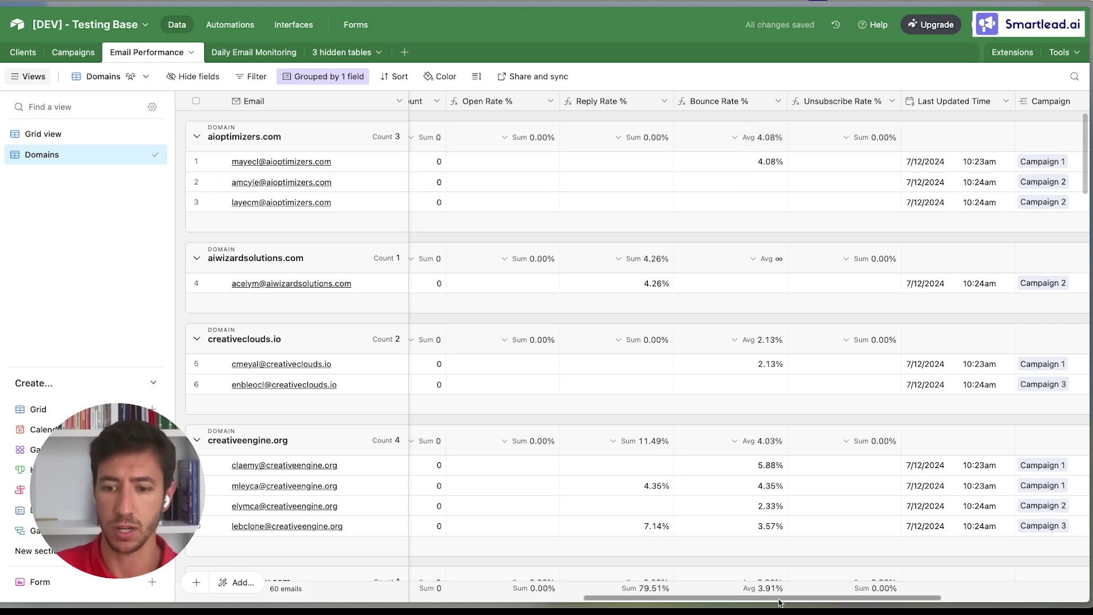
Return to the original Grid view and enable Daily Monitoring for the first three email records
drag(794, 598, 445, 584)
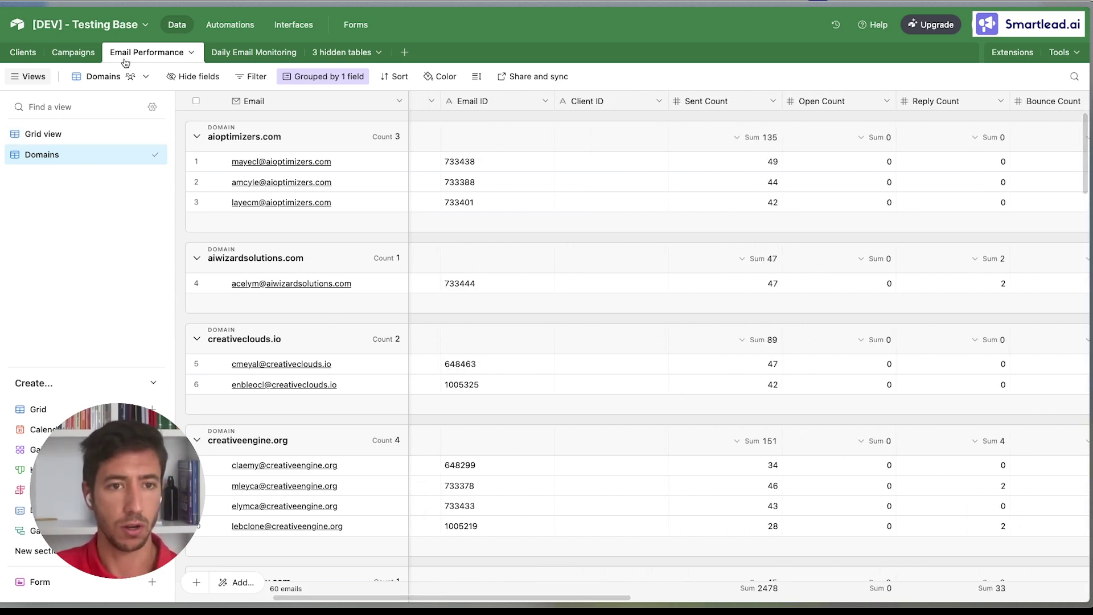
click(85, 137)
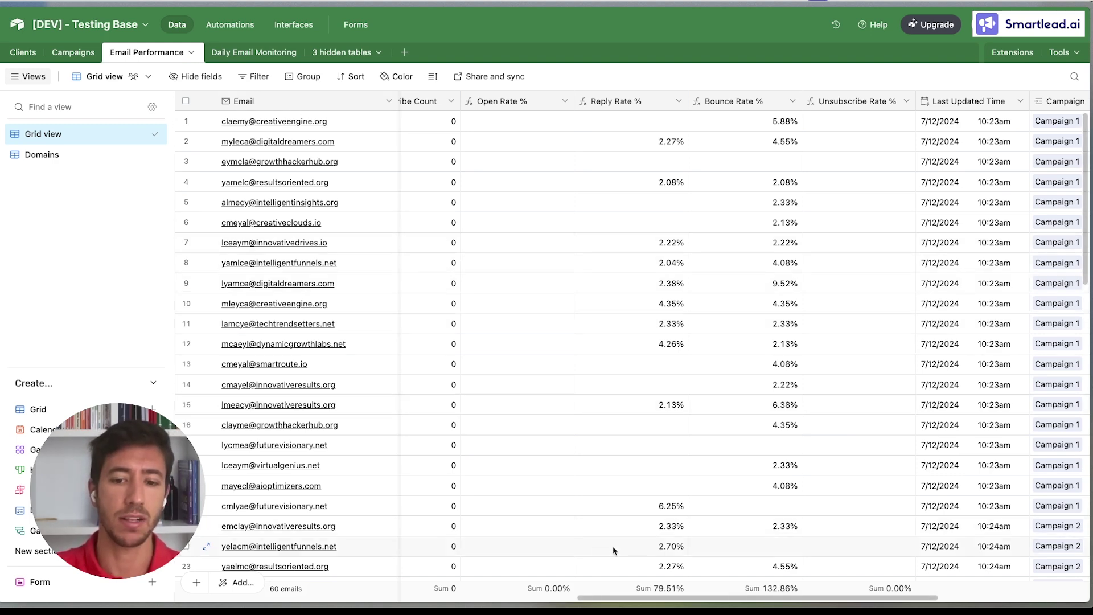
drag(661, 598, 841, 596)
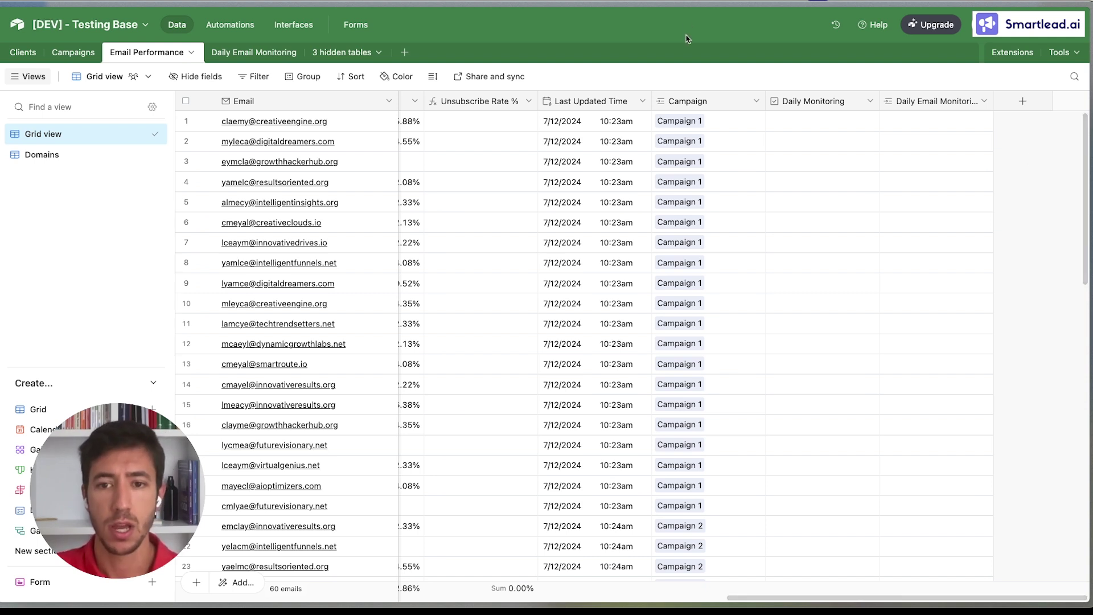
click(823, 121)
click(823, 141)
click(823, 161)
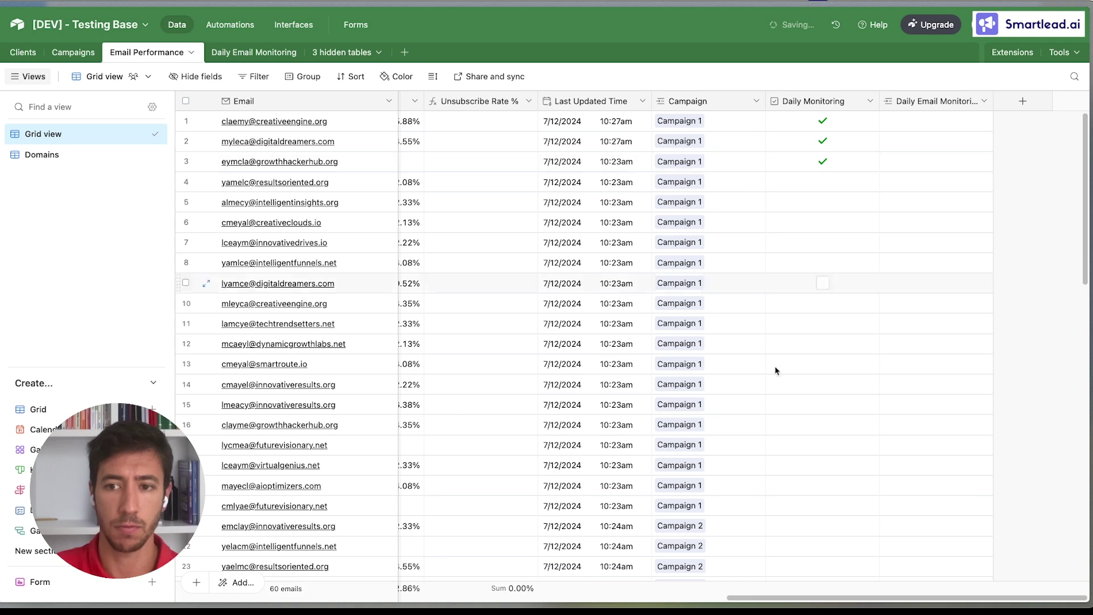
Set the Sent Count of the first three records to 30, 12 and 32 respectively
scroll(627, 341, left, 15)
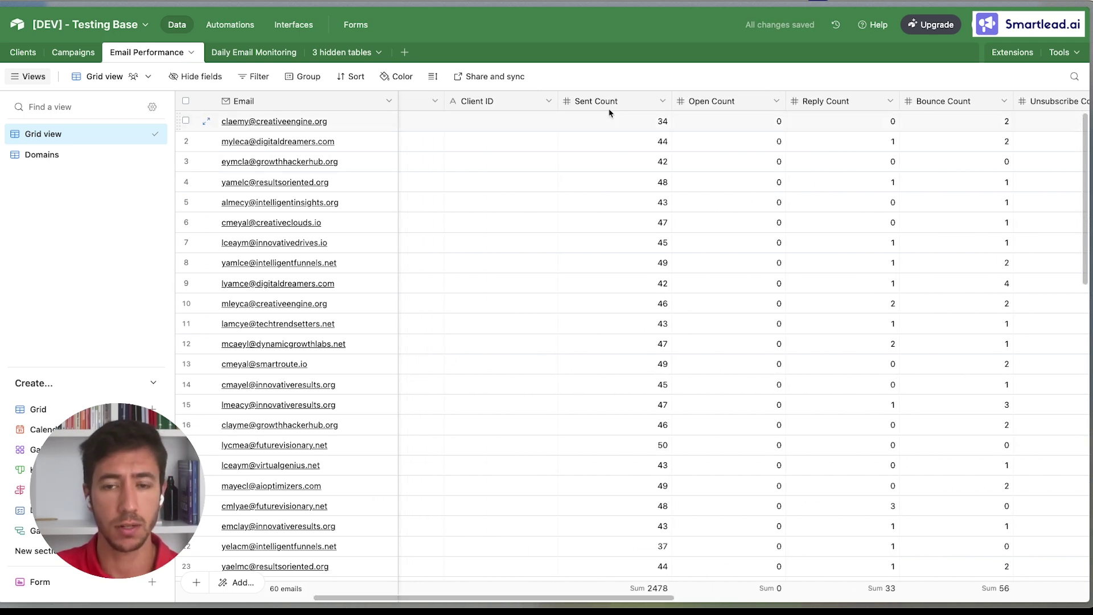
click(653, 161)
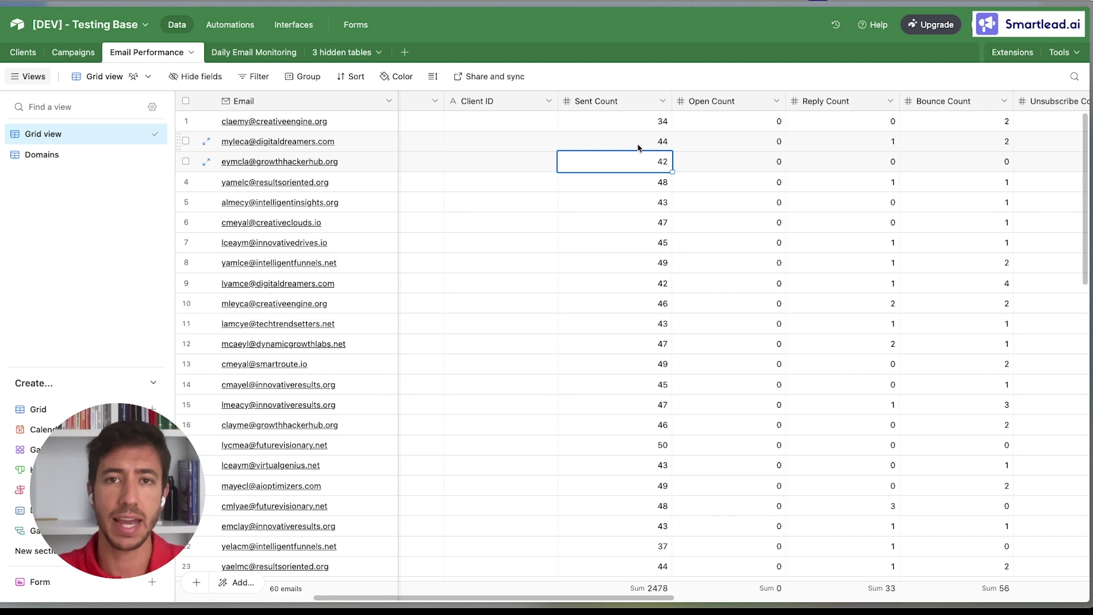
double_click(655, 159)
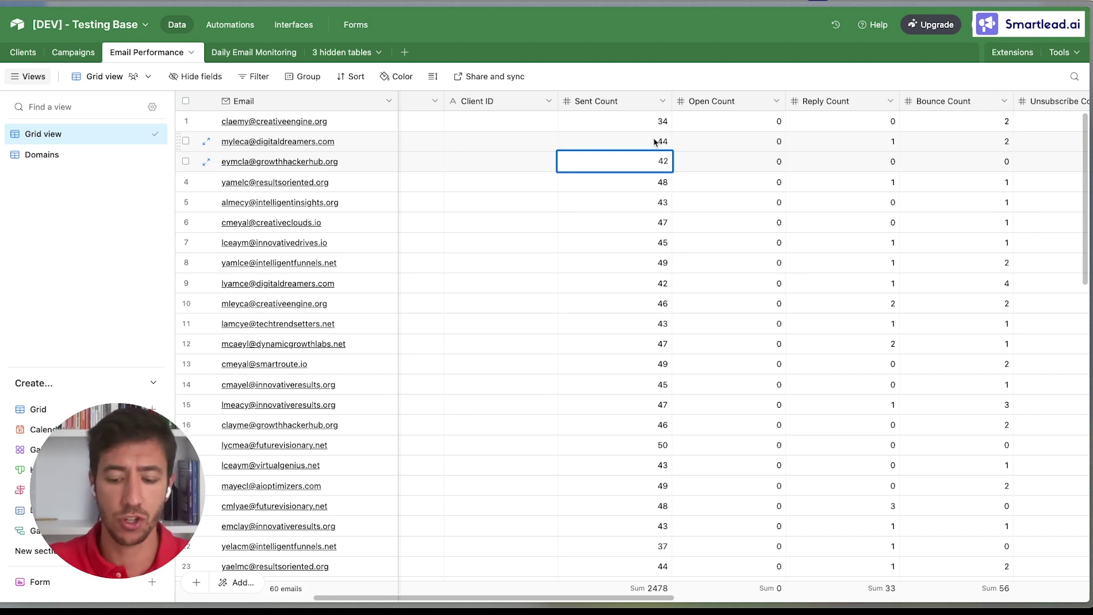
key(BackSpace)
text(32)
click(615, 141)
text(1)
key(Return)
key(Up)
text(30)
key(Return)
Set the second record's Bounce Count to 1
key(Up)
key(Right)
key(Right)
key(Right)
key(Down)
text(1)
key(Return)
key(Left)
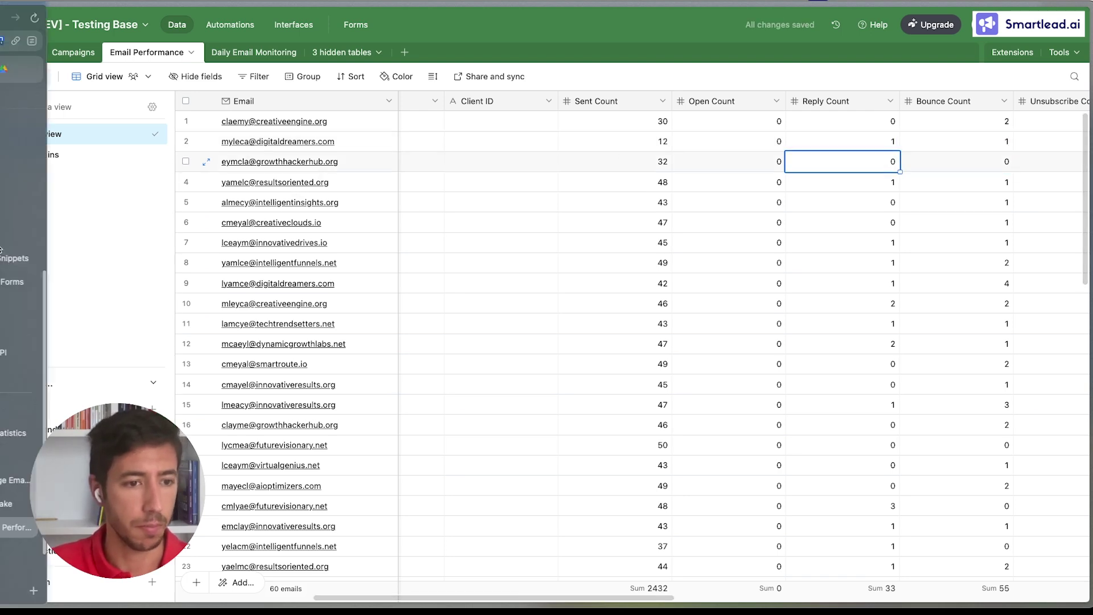
Switch to the SL Email Health System scenario in Make, save it and run it once
key(super+s)
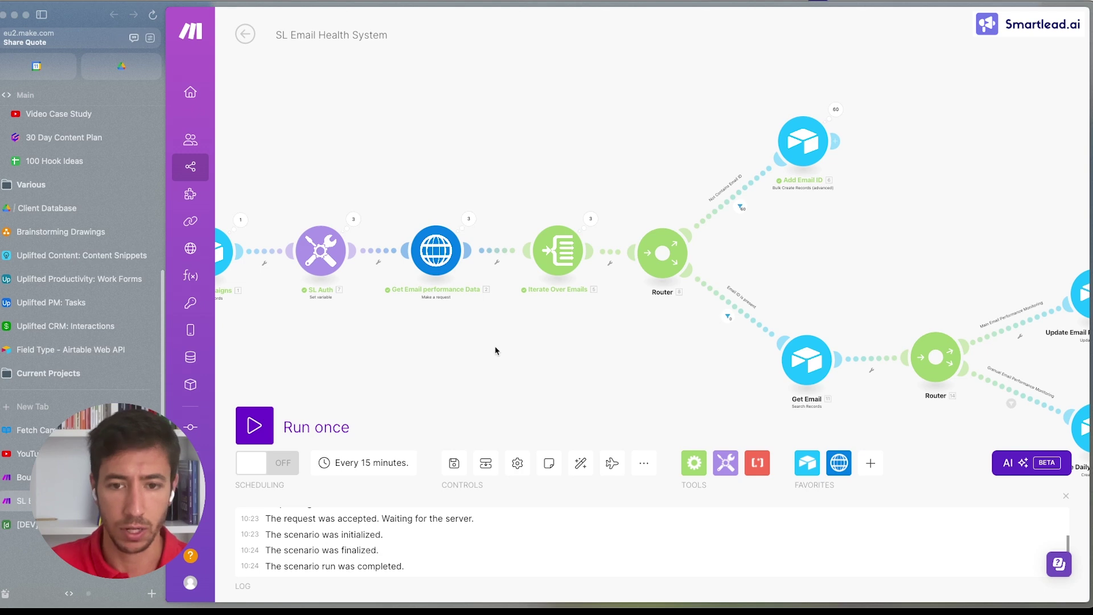
click(288, 565)
click(114, 528)
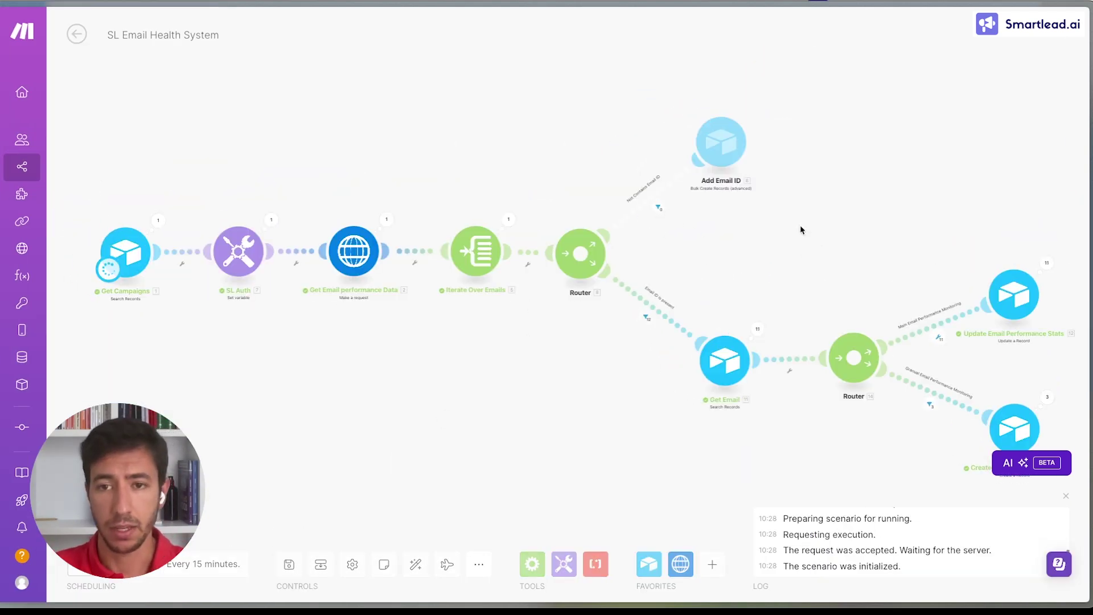
Follow the running scenario through the Get Email, Update Email Performance Stats and Create Daily Reporting View modules
drag(801, 230, 683, 193)
scroll(683, 193, up, 3)
drag(644, 239, 530, 122)
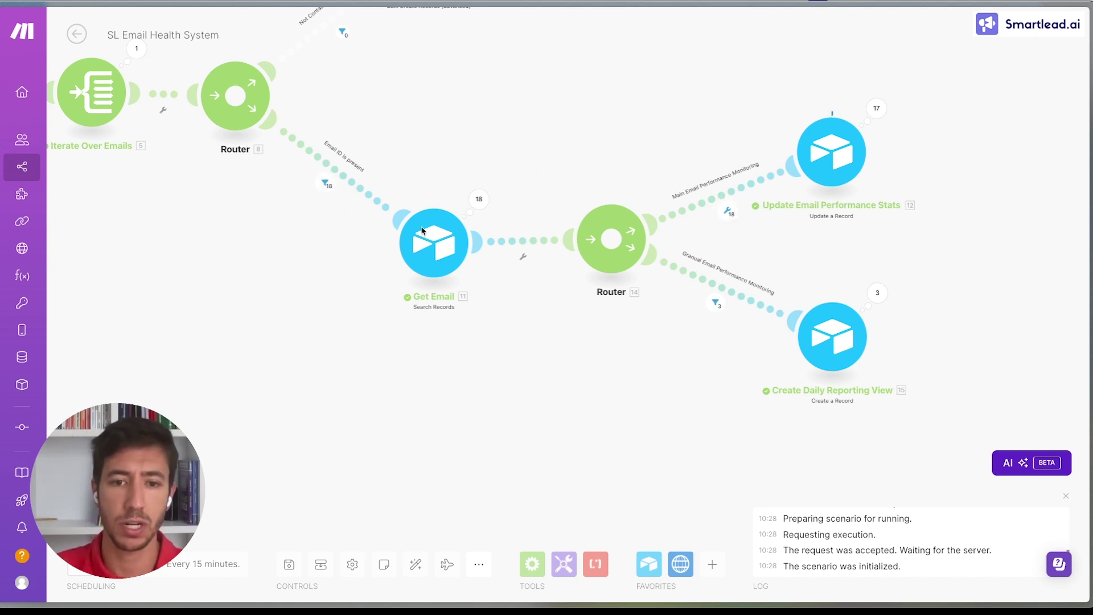
drag(724, 163, 626, 178)
drag(747, 278, 691, 309)
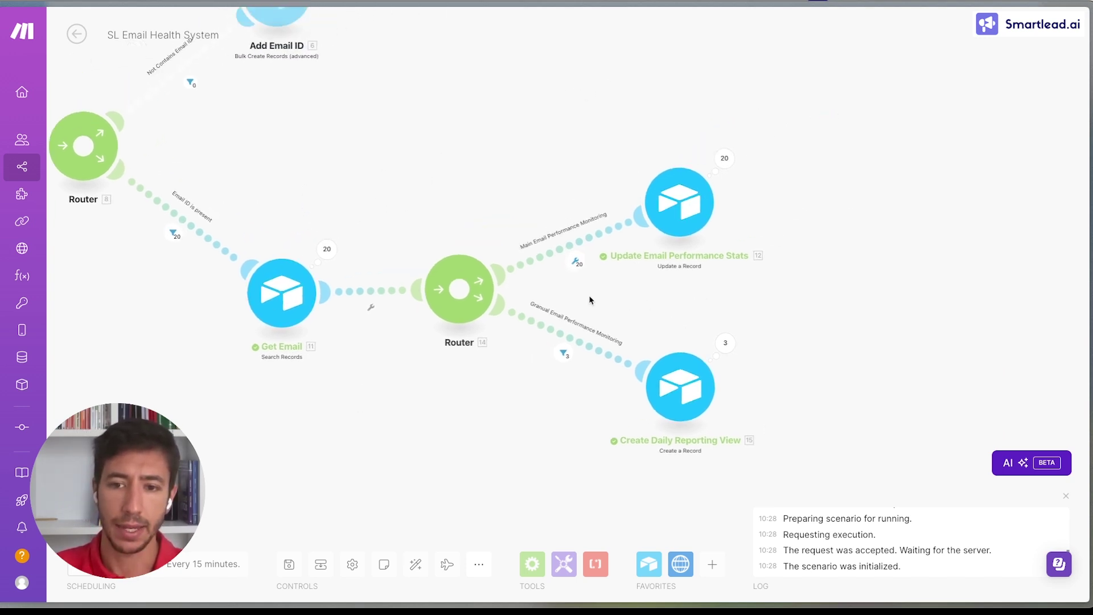
scroll(752, 299, down, 3)
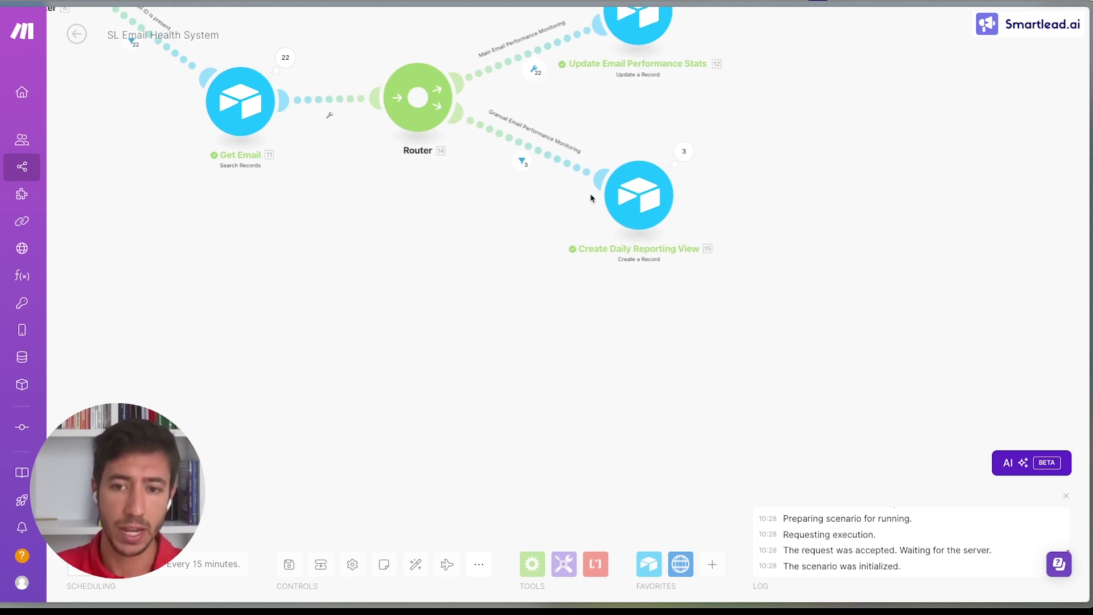
scroll(593, 190, up, 1)
scroll(574, 251, up, 2)
drag(488, 345, 592, 338)
Switch back to the Airtable base and check the update times and Daily Email Monitoring links of the monitored emails
key(super+s)
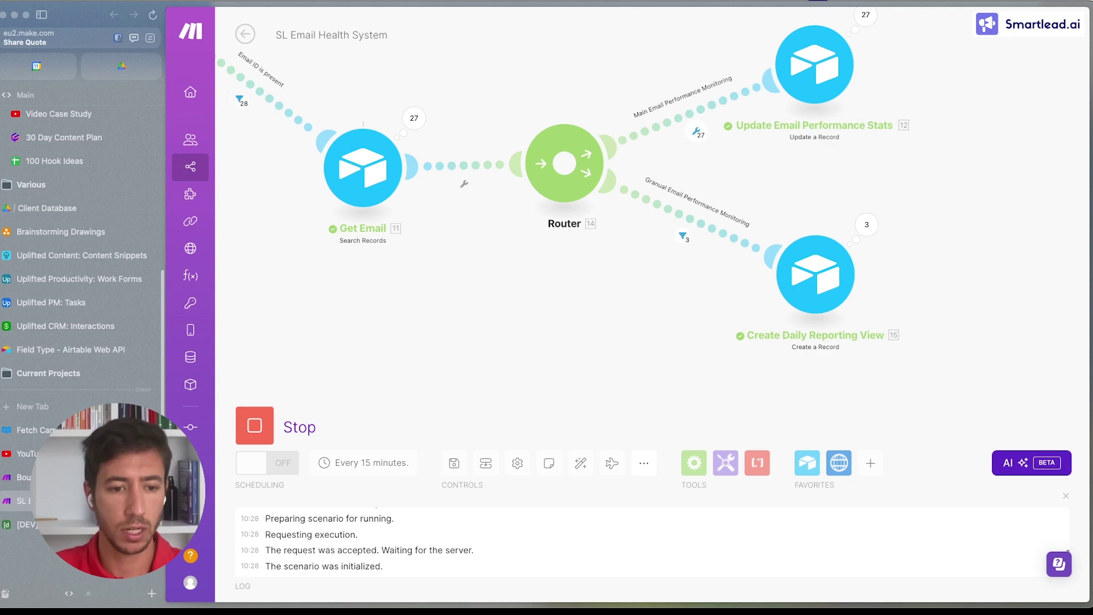
click(26, 524)
scroll(960, 279, right, 10)
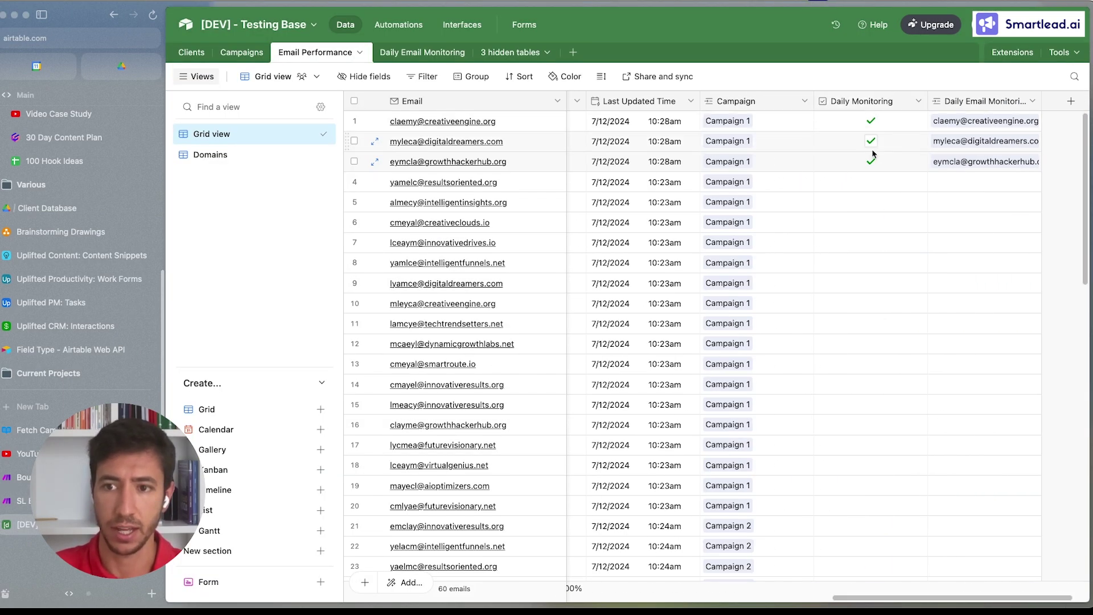
Open the Daily Email Monitoring table and examine the Sent Count and other daily counts of its records
click(451, 53)
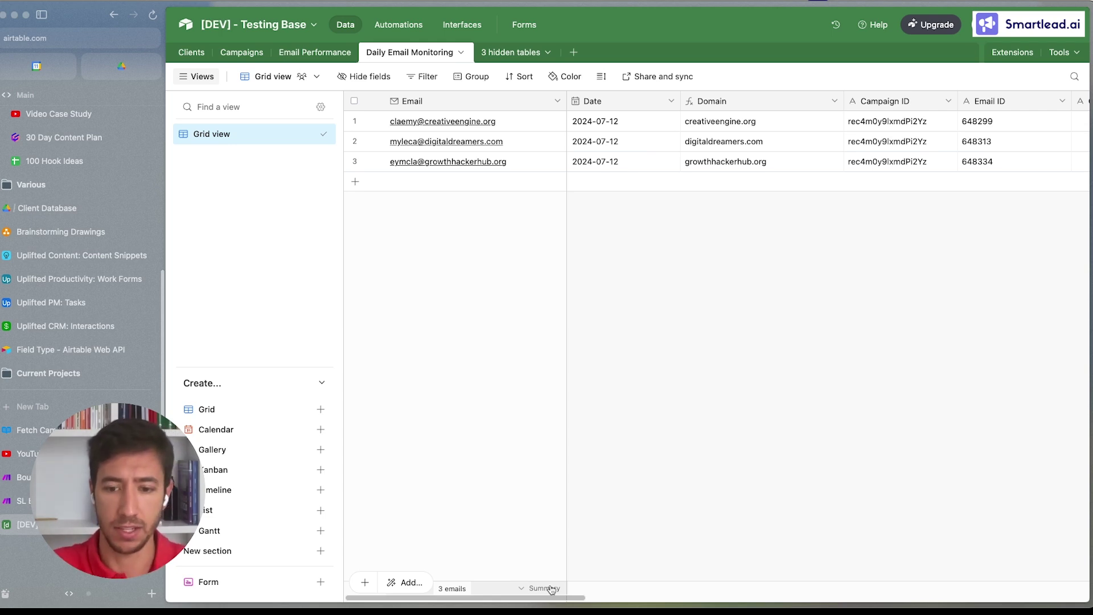
drag(552, 598, 743, 599)
click(679, 126)
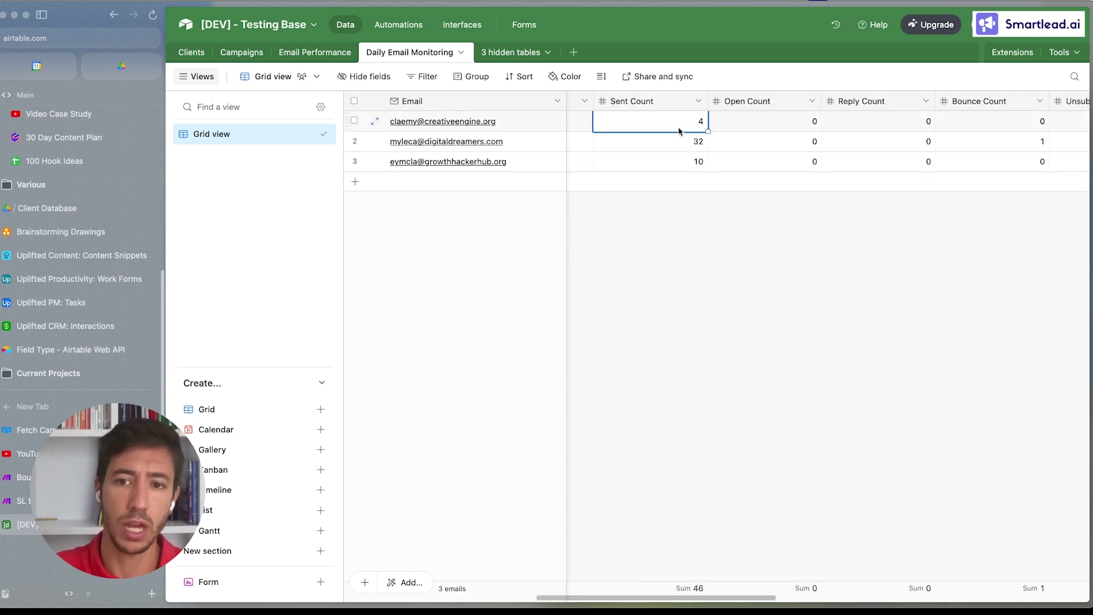
click(632, 140)
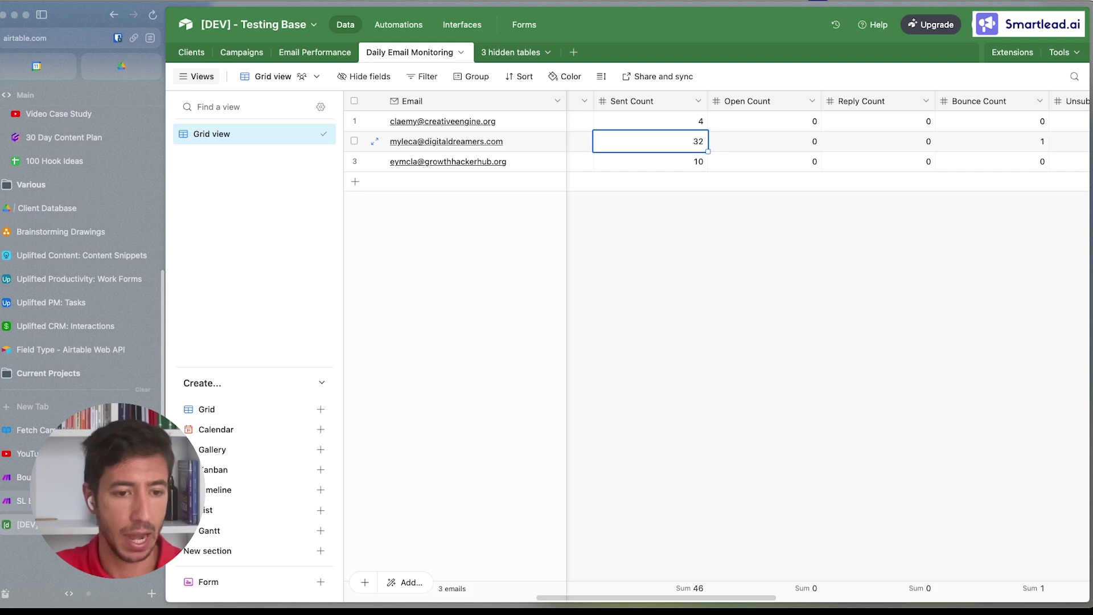
Return to the Make scenario and review the date, ID and count field mappings of the Create Daily Reporting View module
click(22, 500)
click(829, 287)
scroll(674, 405, down, 5)
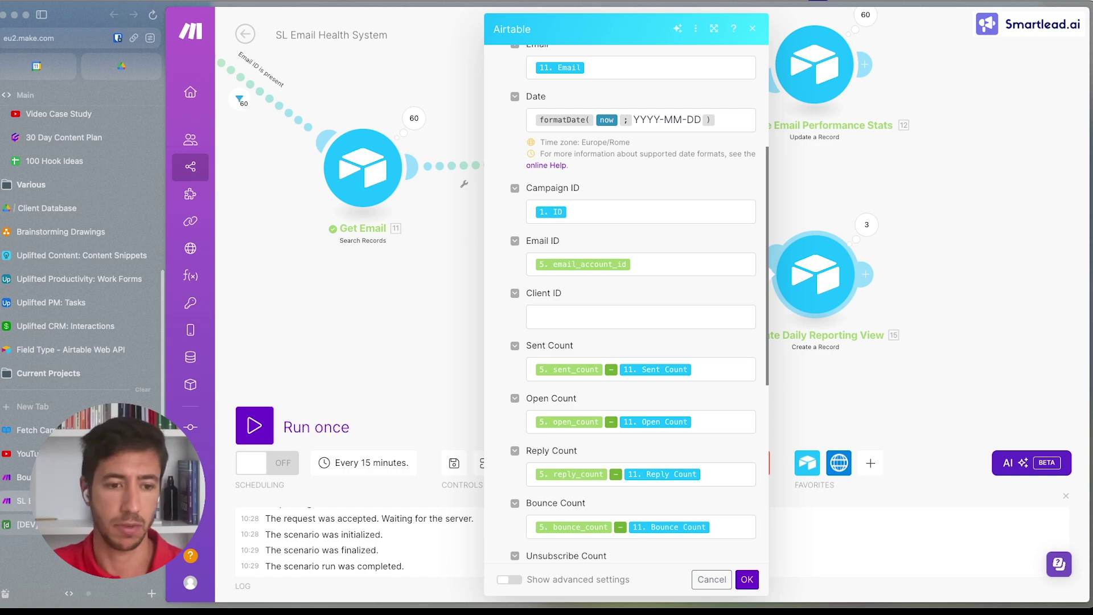
click(393, 285)
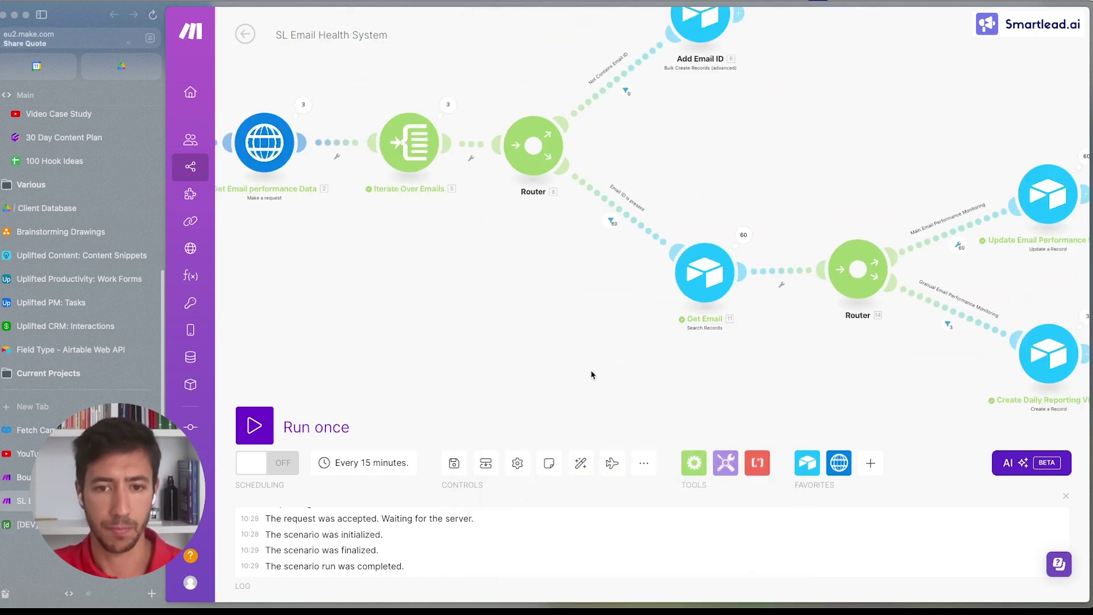
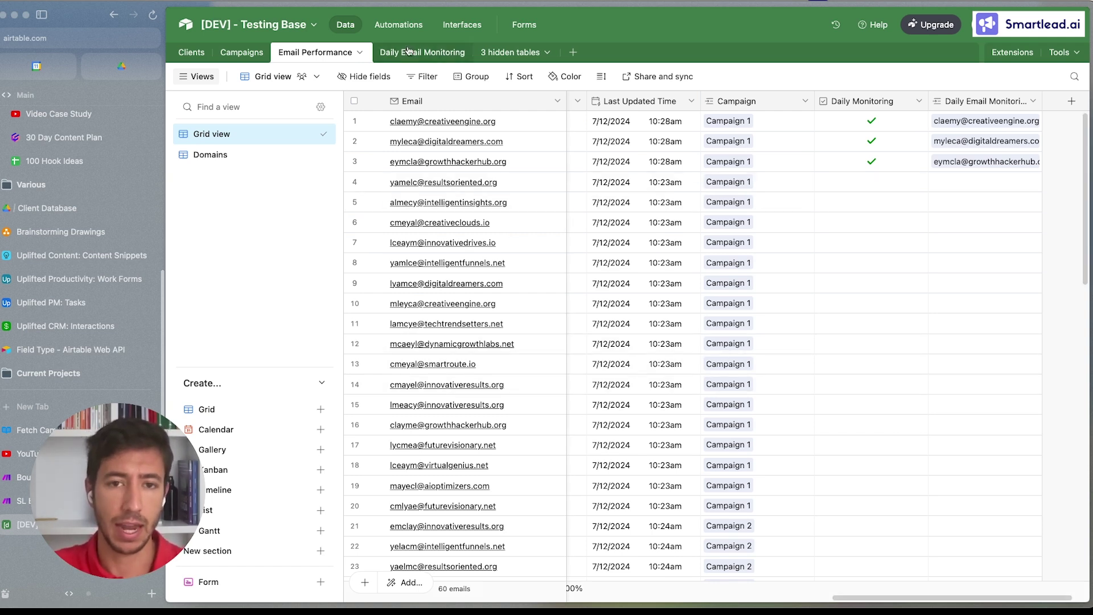
In the base's automations, change the trigger condition of the Bounce Rate > 5% automation to use the Bounce Rate % field
click(413, 28)
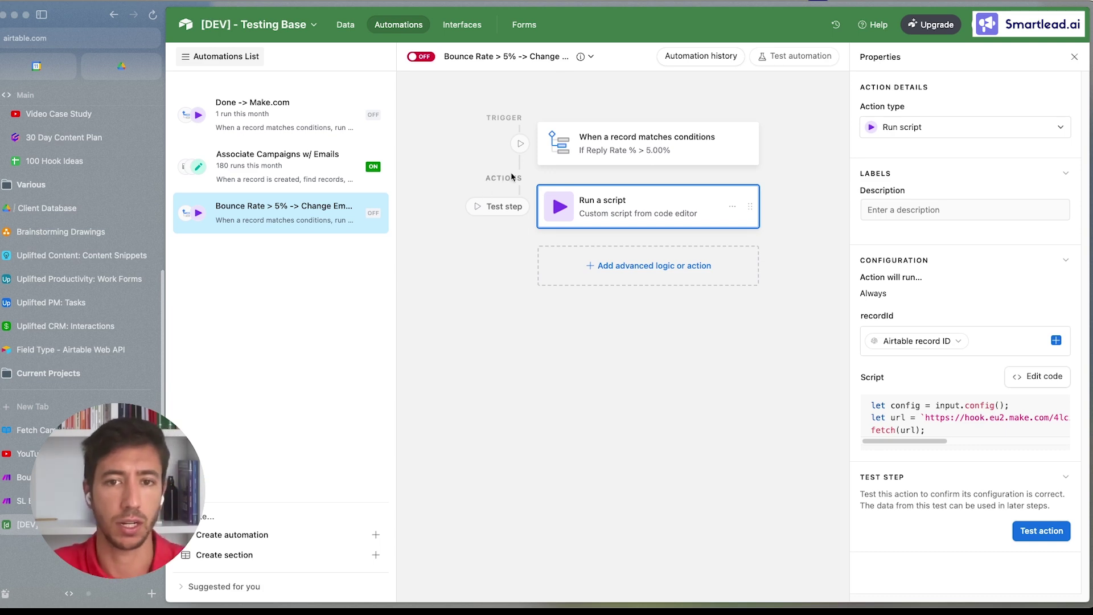
click(631, 149)
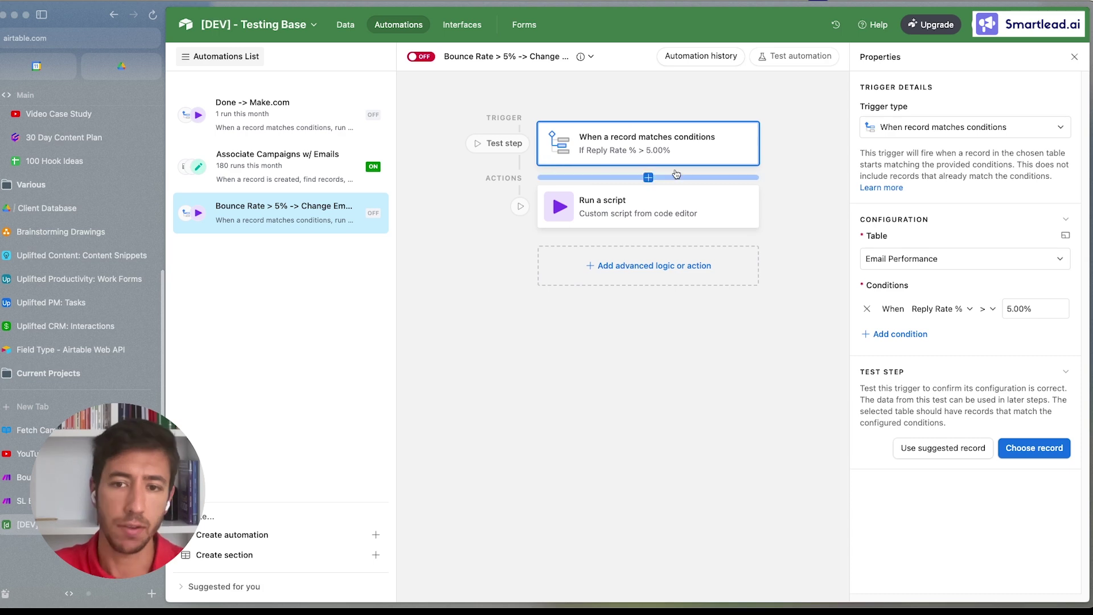
click(942, 310)
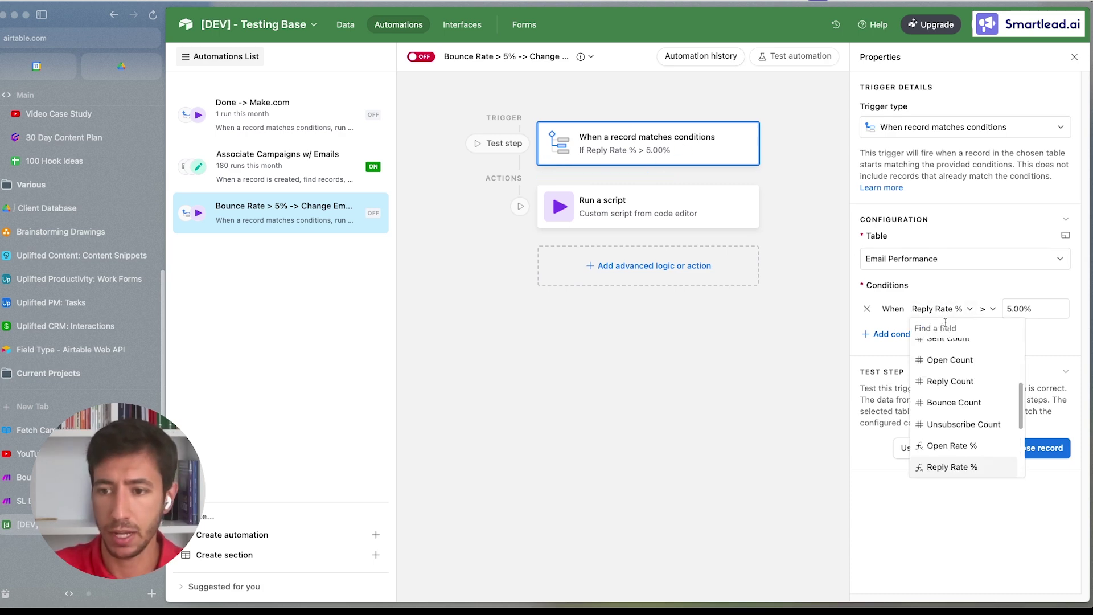
text(boun)
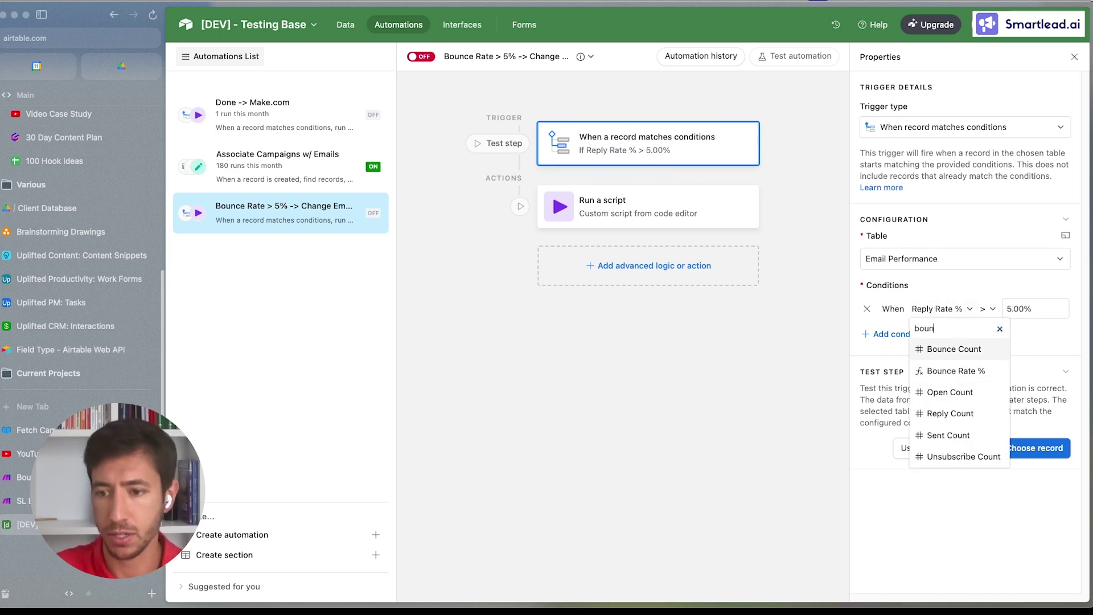
key(Down)
key(Return)
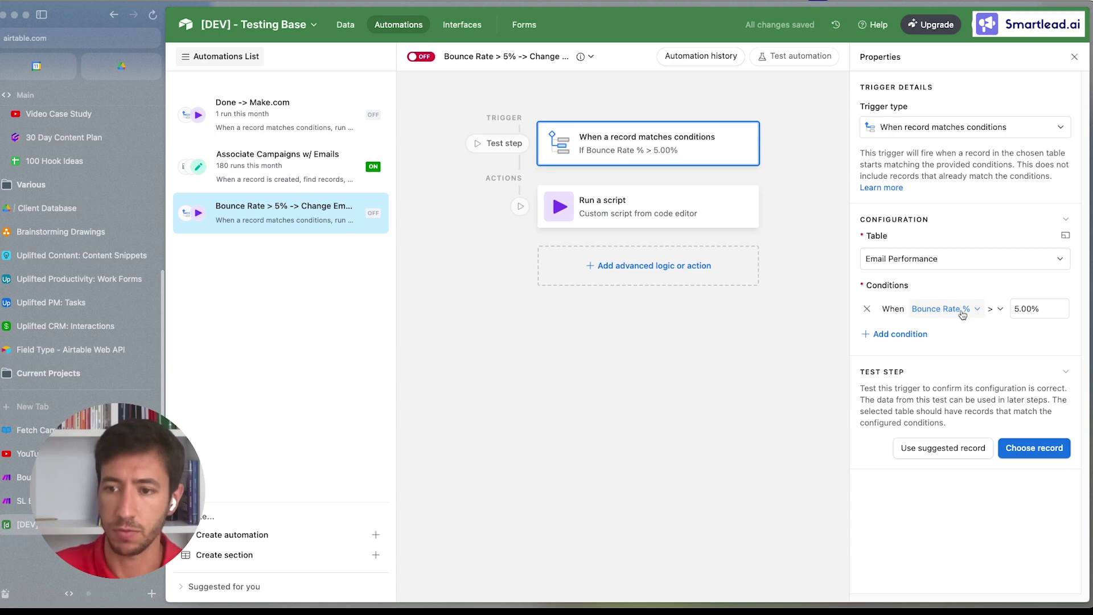
Compare the webhook URL in the automation's script with the Webhooks module of Make's Bounce Rate >5% → Change Email Settings scenario, then finish editing the script
click(645, 213)
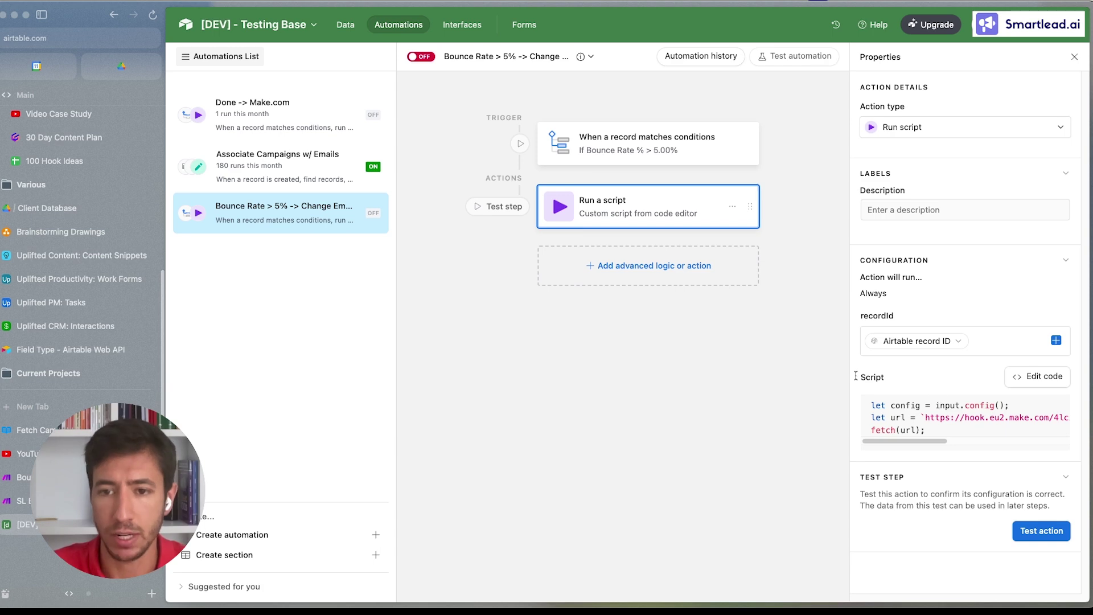
click(1036, 377)
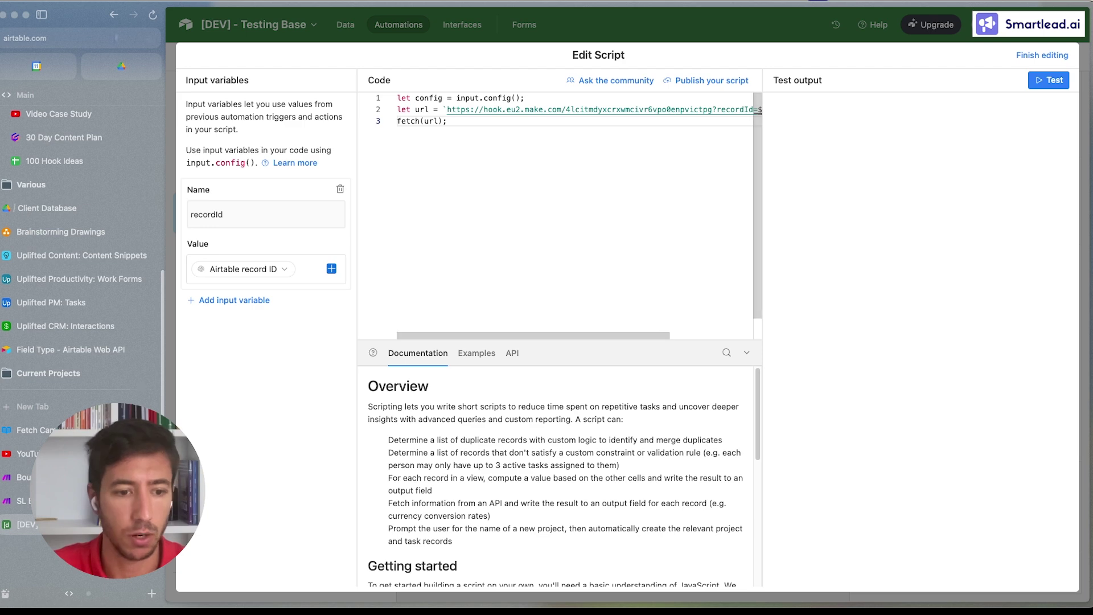
click(23, 478)
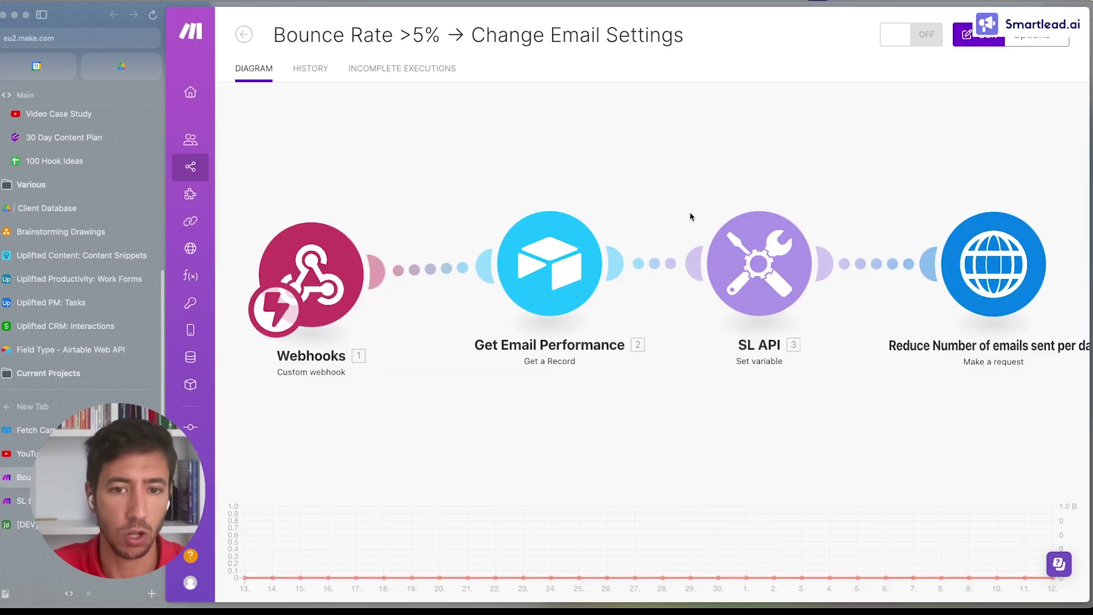
click(626, 371)
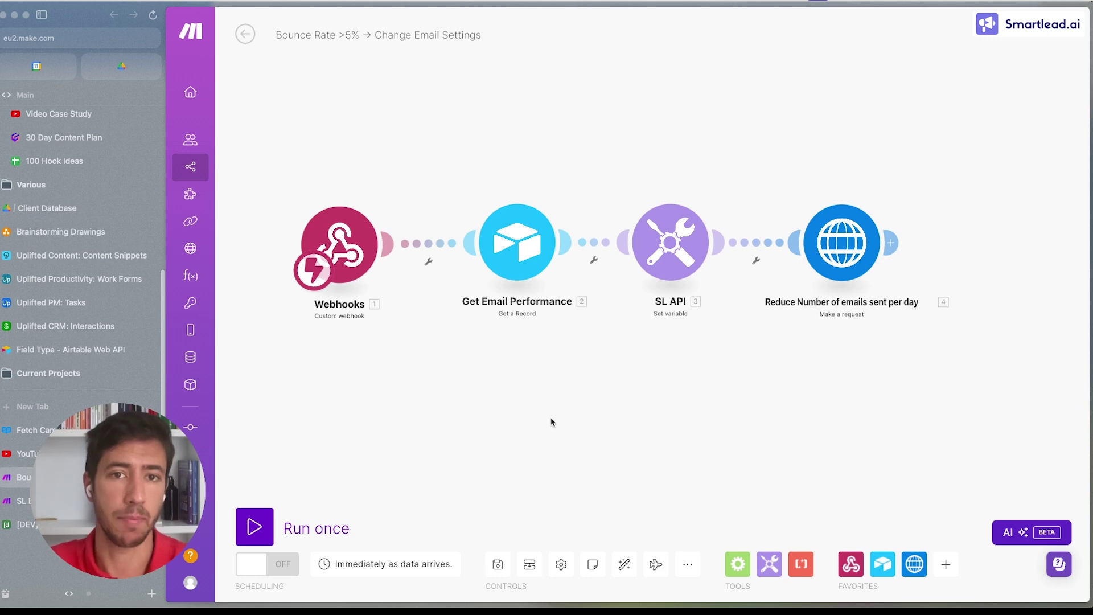
click(349, 251)
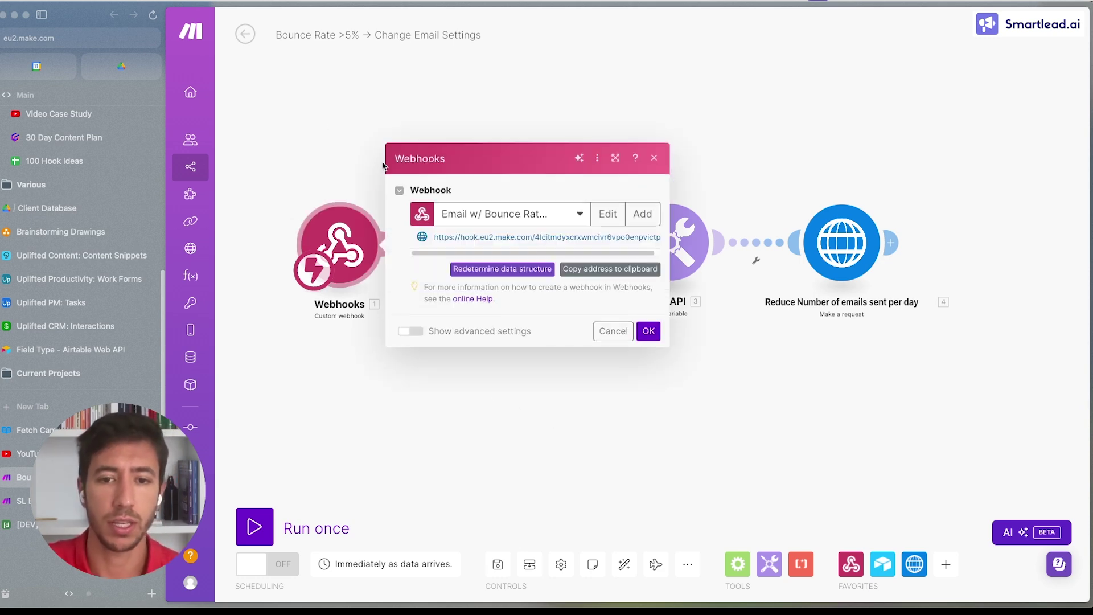
click(348, 421)
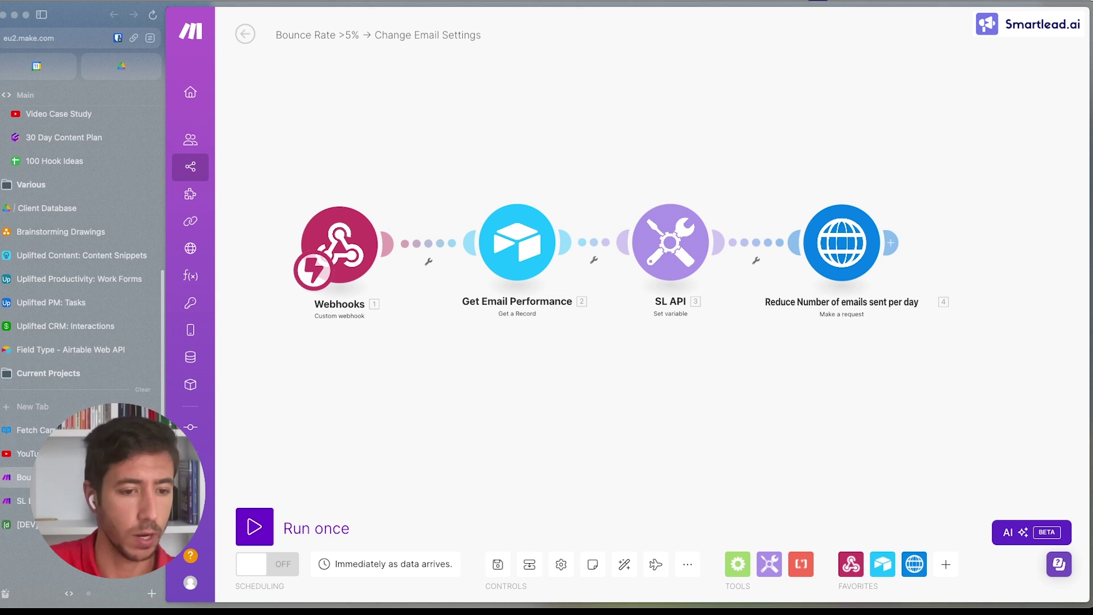
click(23, 525)
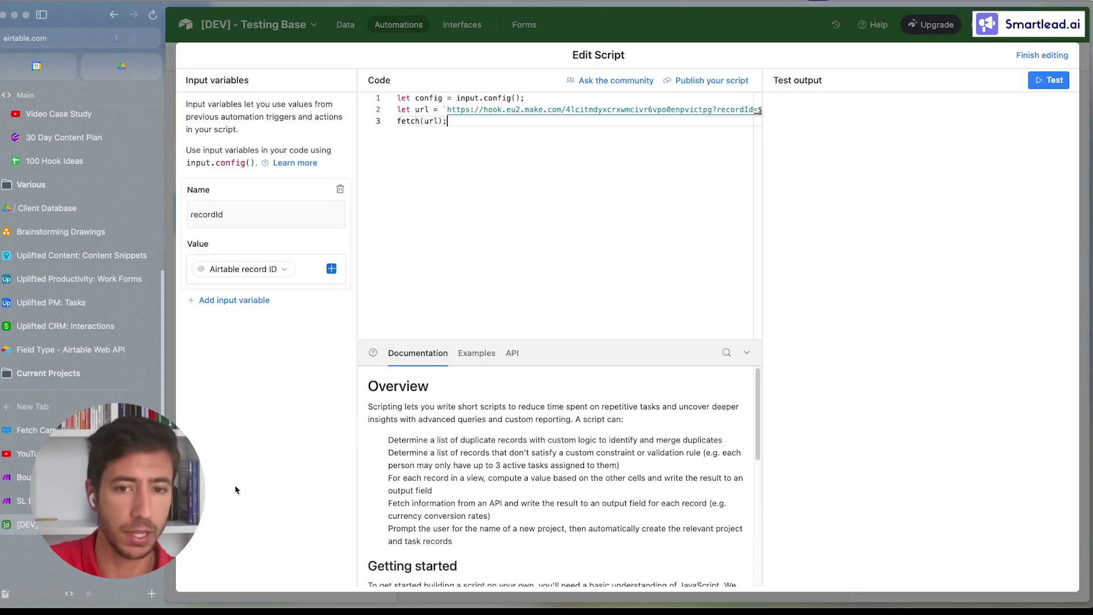
click(1042, 55)
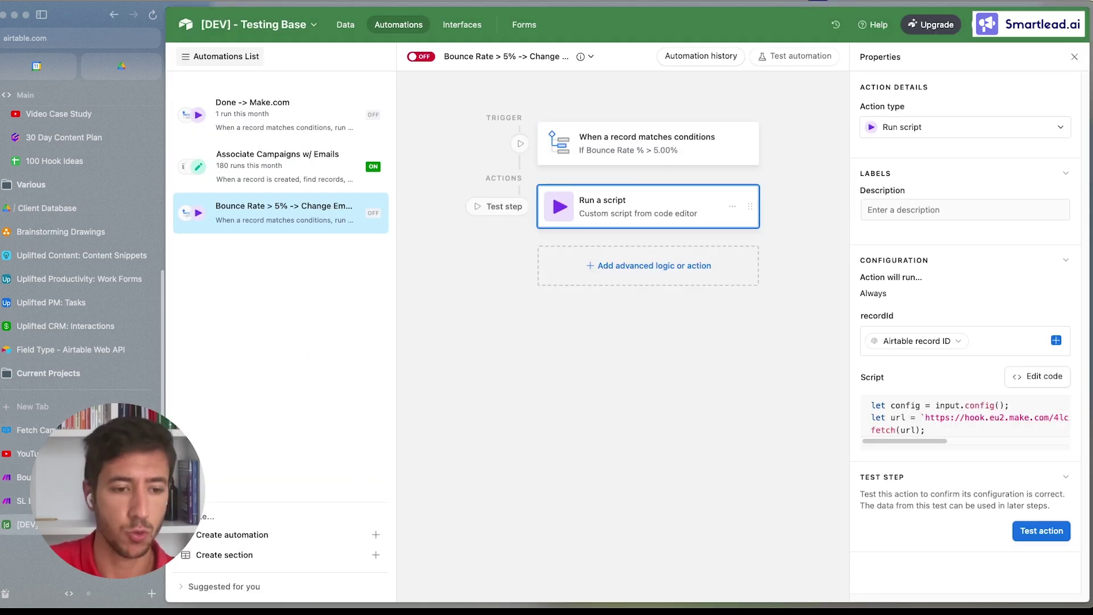
Switch to the bounce rate scenario in Make and examine its flow through the Reduce Number of emails sent per day module
click(23, 477)
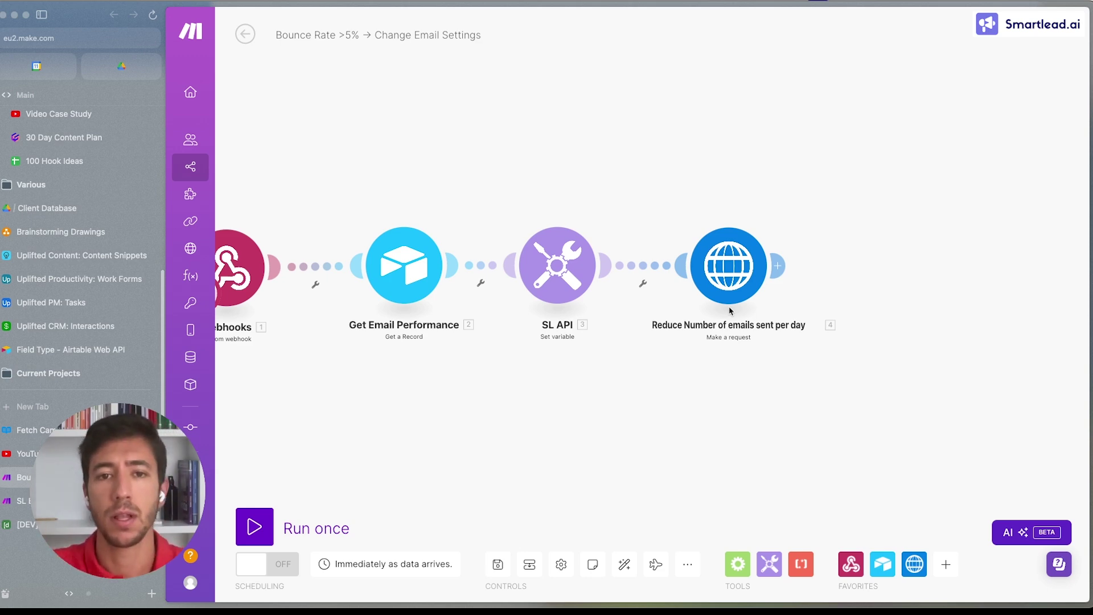
drag(642, 156, 822, 432)
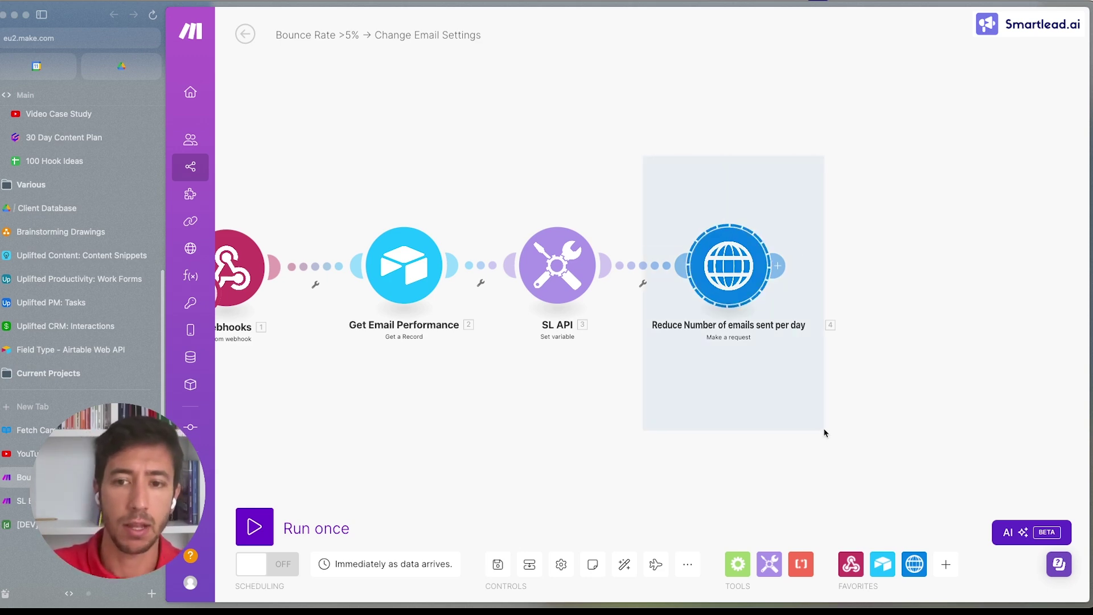
drag(658, 391, 687, 401)
scroll(758, 378, down, 3)
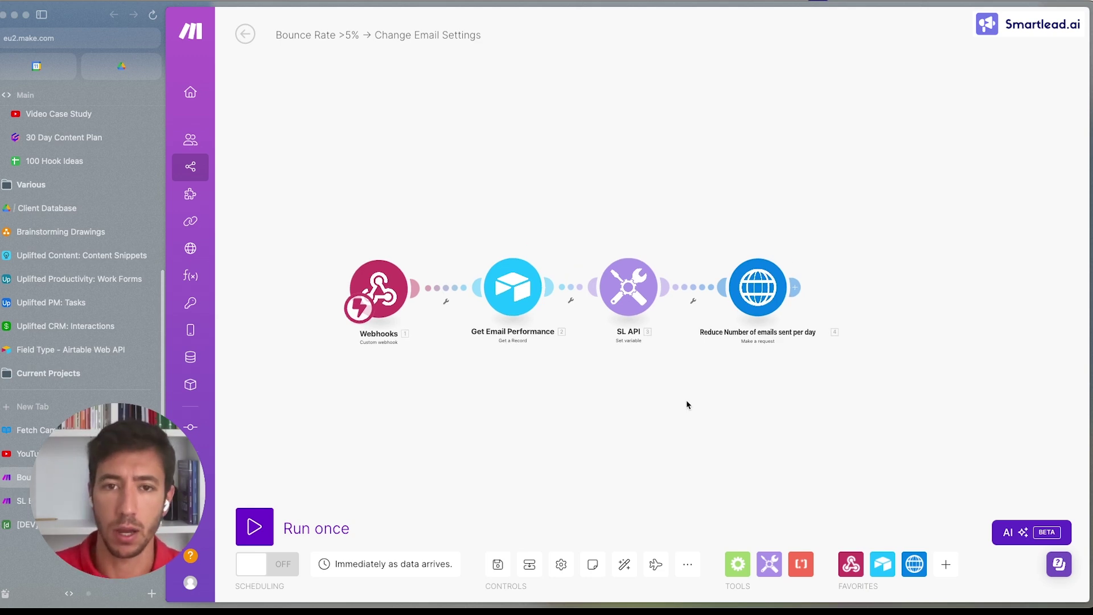
drag(600, 432, 596, 422)
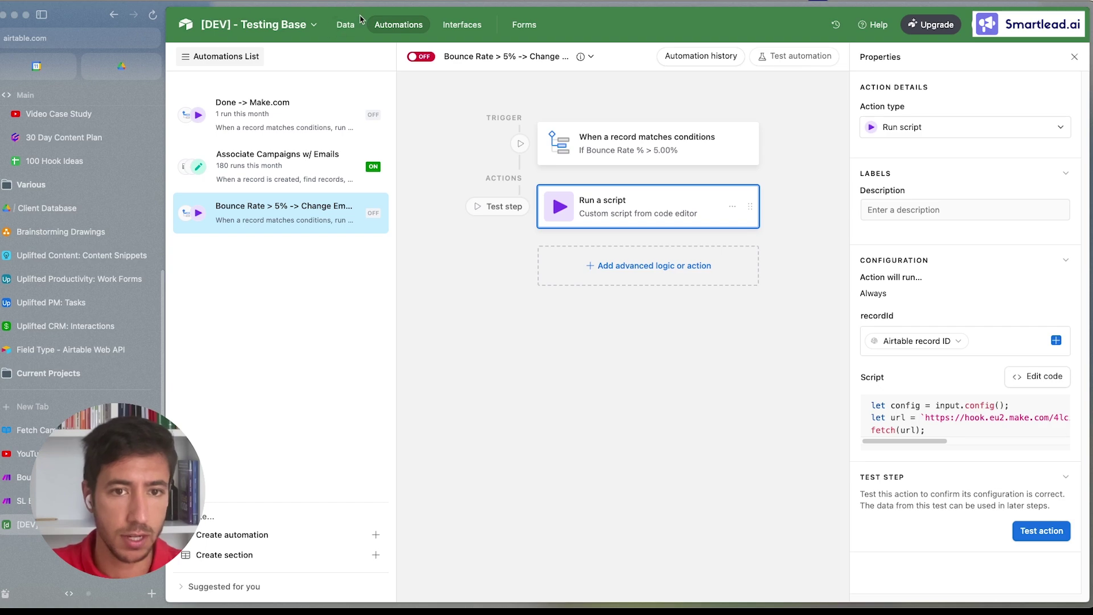
Switch back to the Airtable base's data and review the ID and count columns of the Email Performance table with the browser sidebar hidden
click(359, 20)
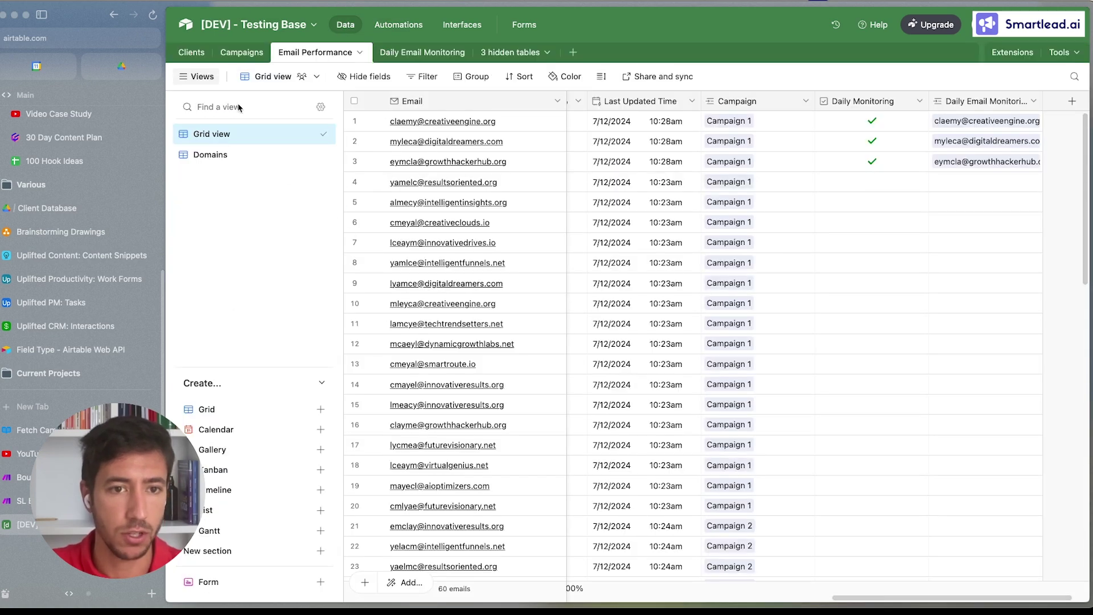
key(super+s)
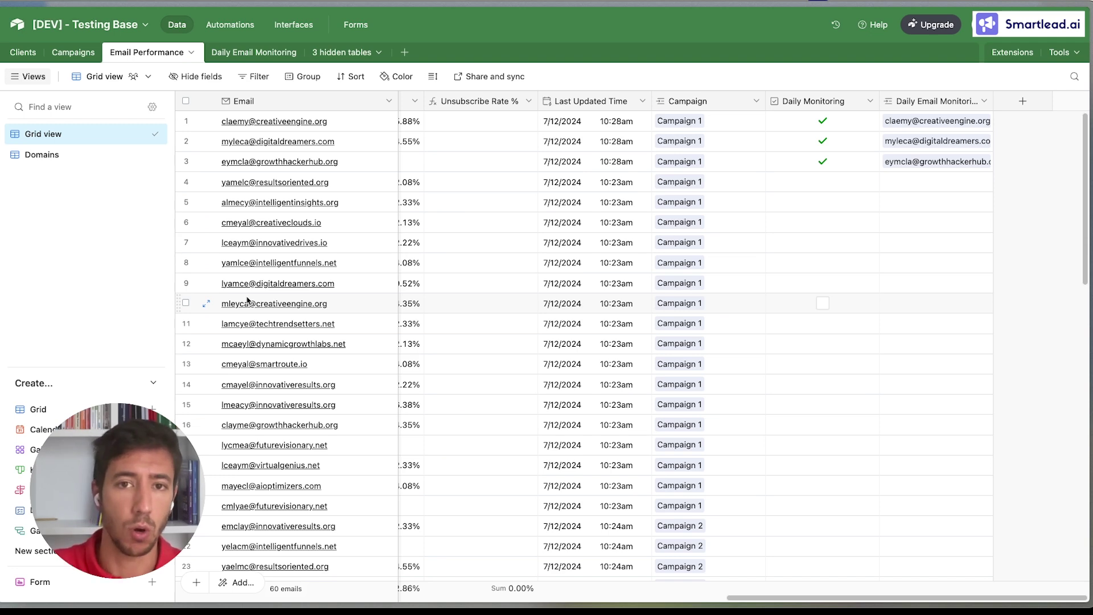
drag(764, 599, 257, 605)
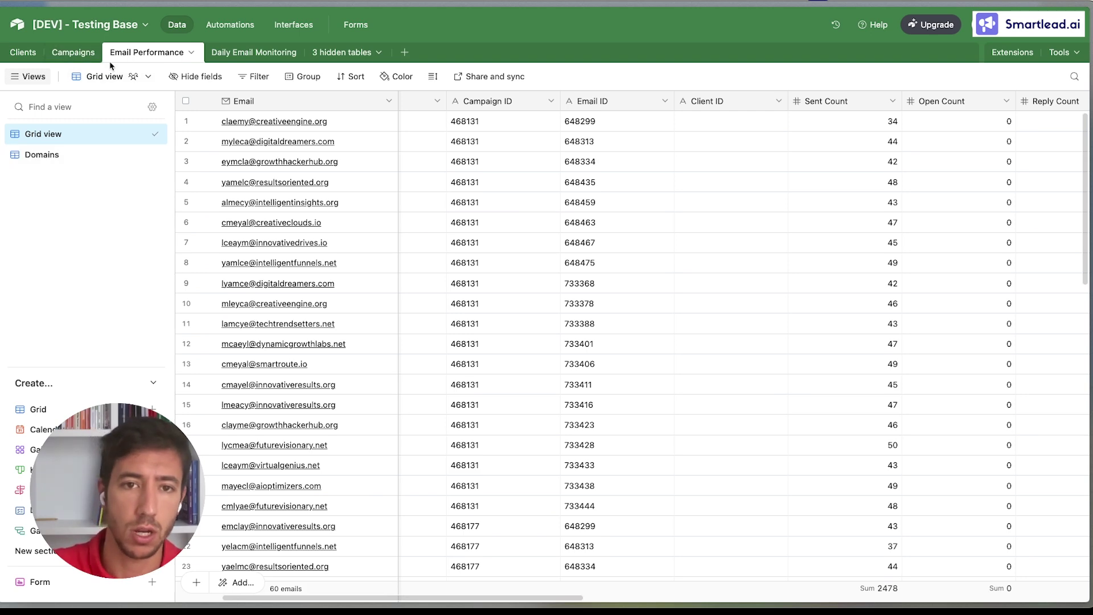
Switch to the SL Email Health System scenario in Make and view its whole flow with the browser sidebar hidden
key(super+s)
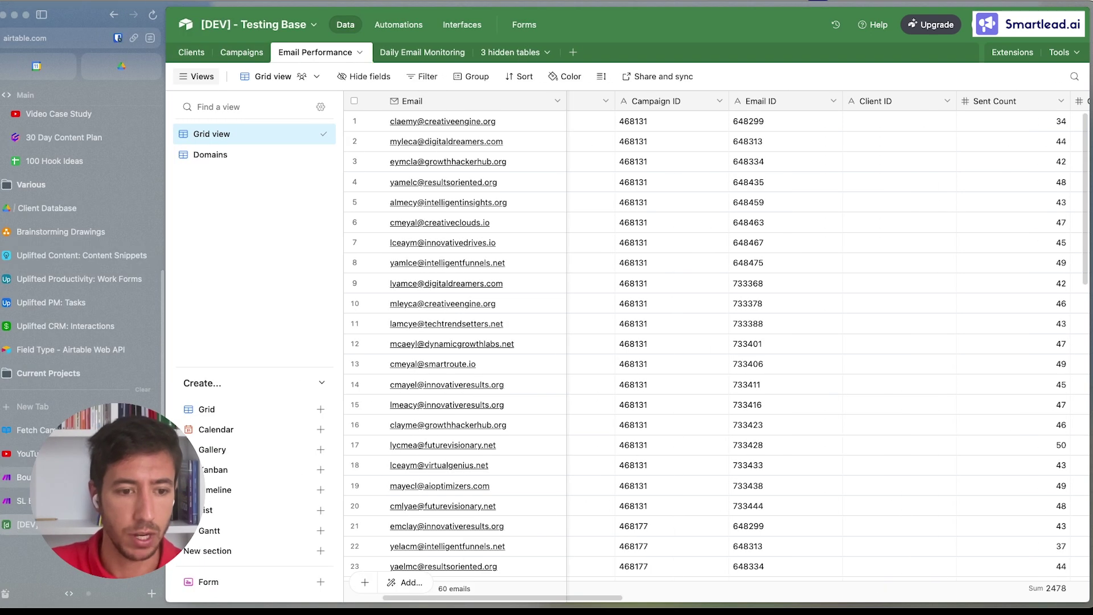
click(18, 500)
key(super+s)
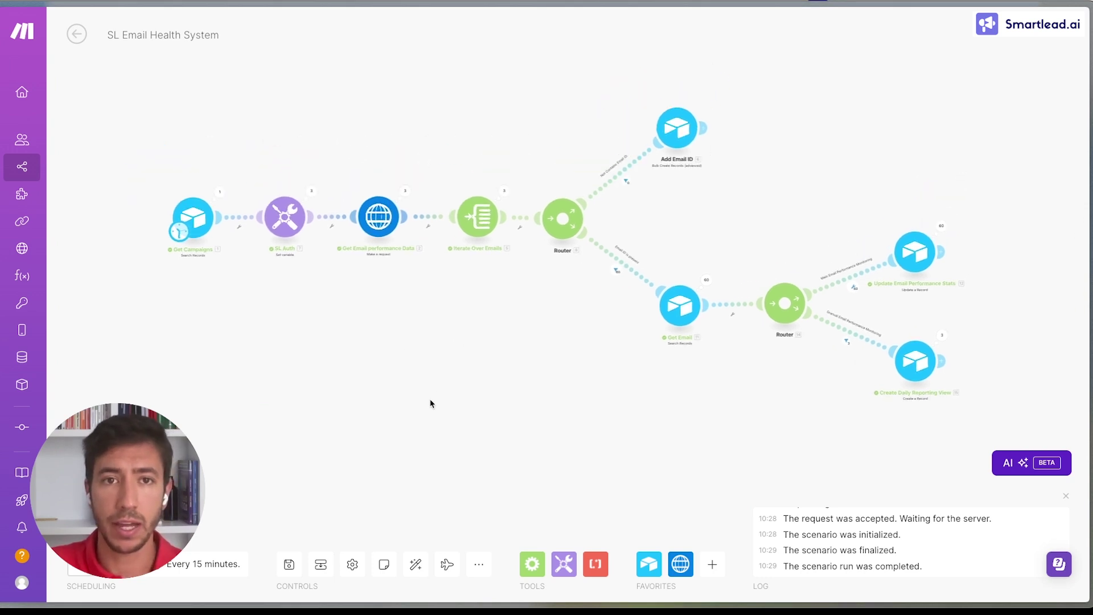